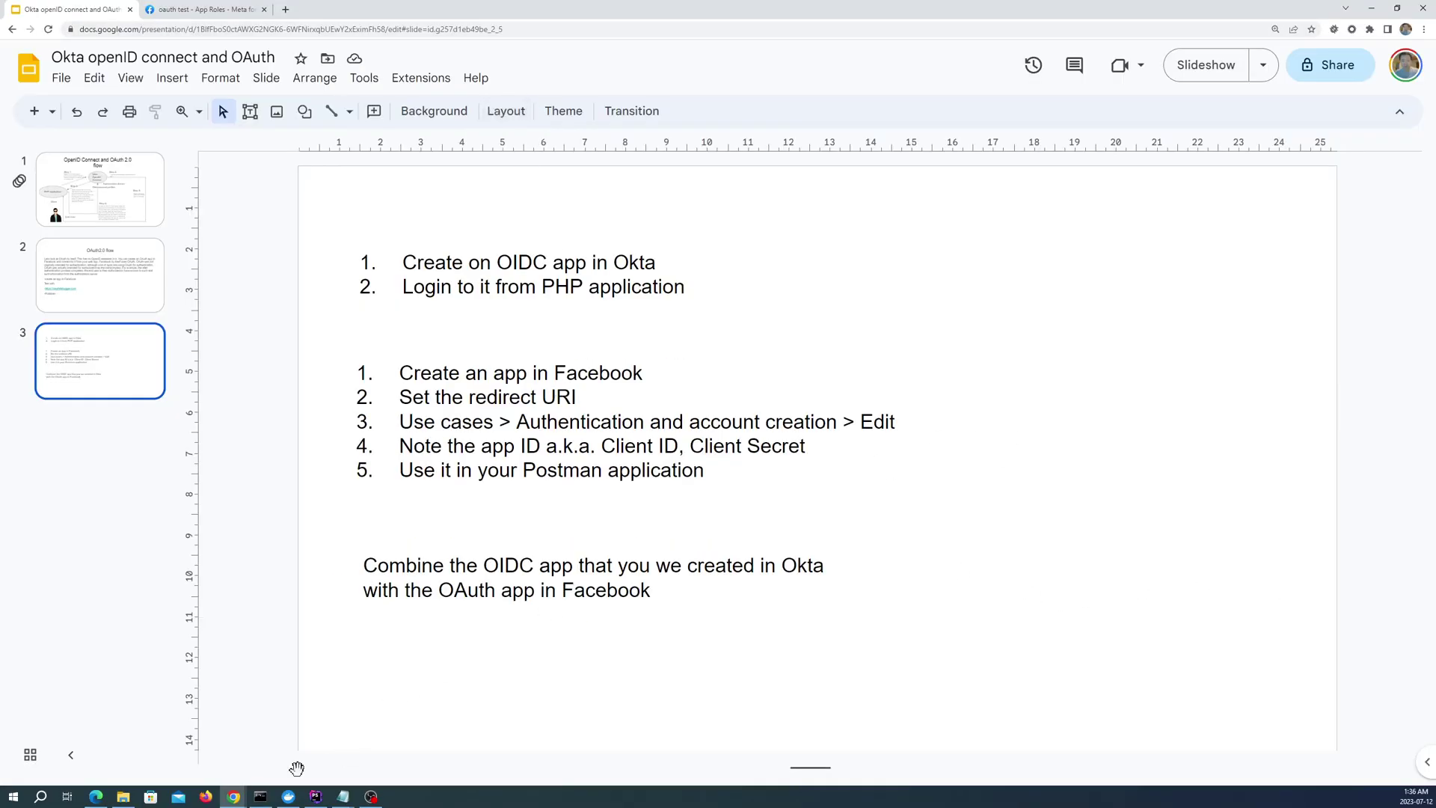
# In the Okta Applications page, create an OIDC - OpenID Connect Web Application integration
pyautogui.click(233, 796)
pyautogui.click(248, 755)
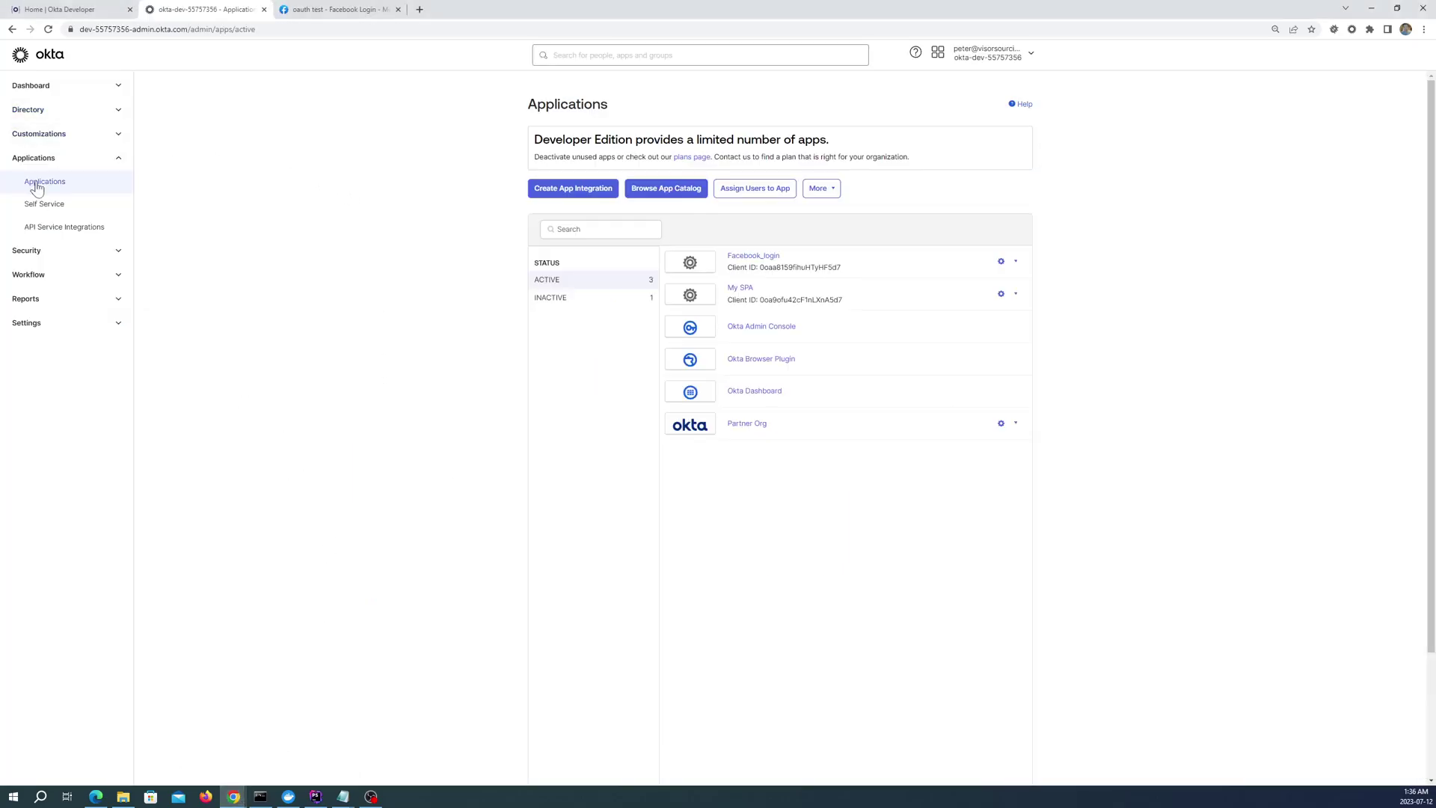
pyautogui.click(585, 188)
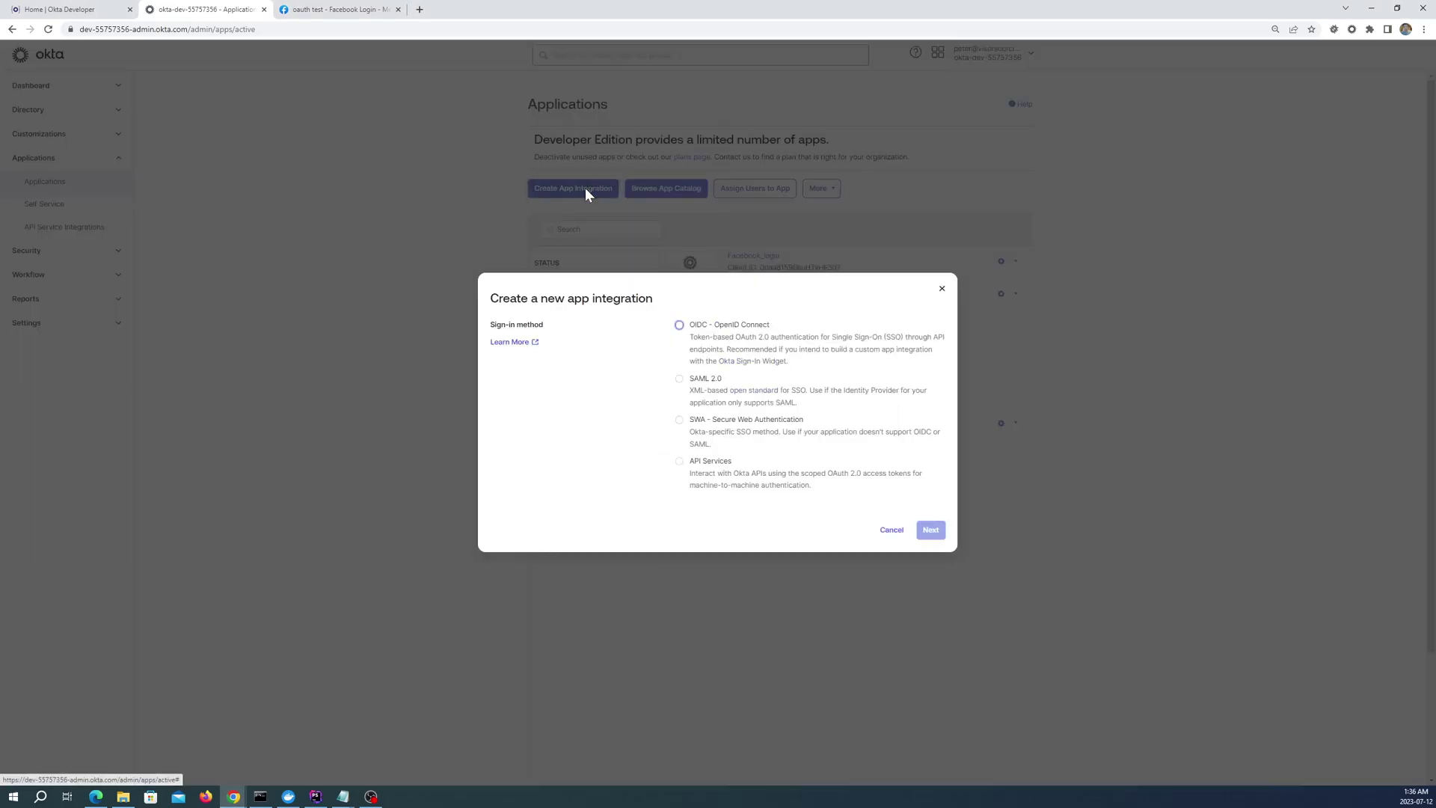
pyautogui.click(679, 326)
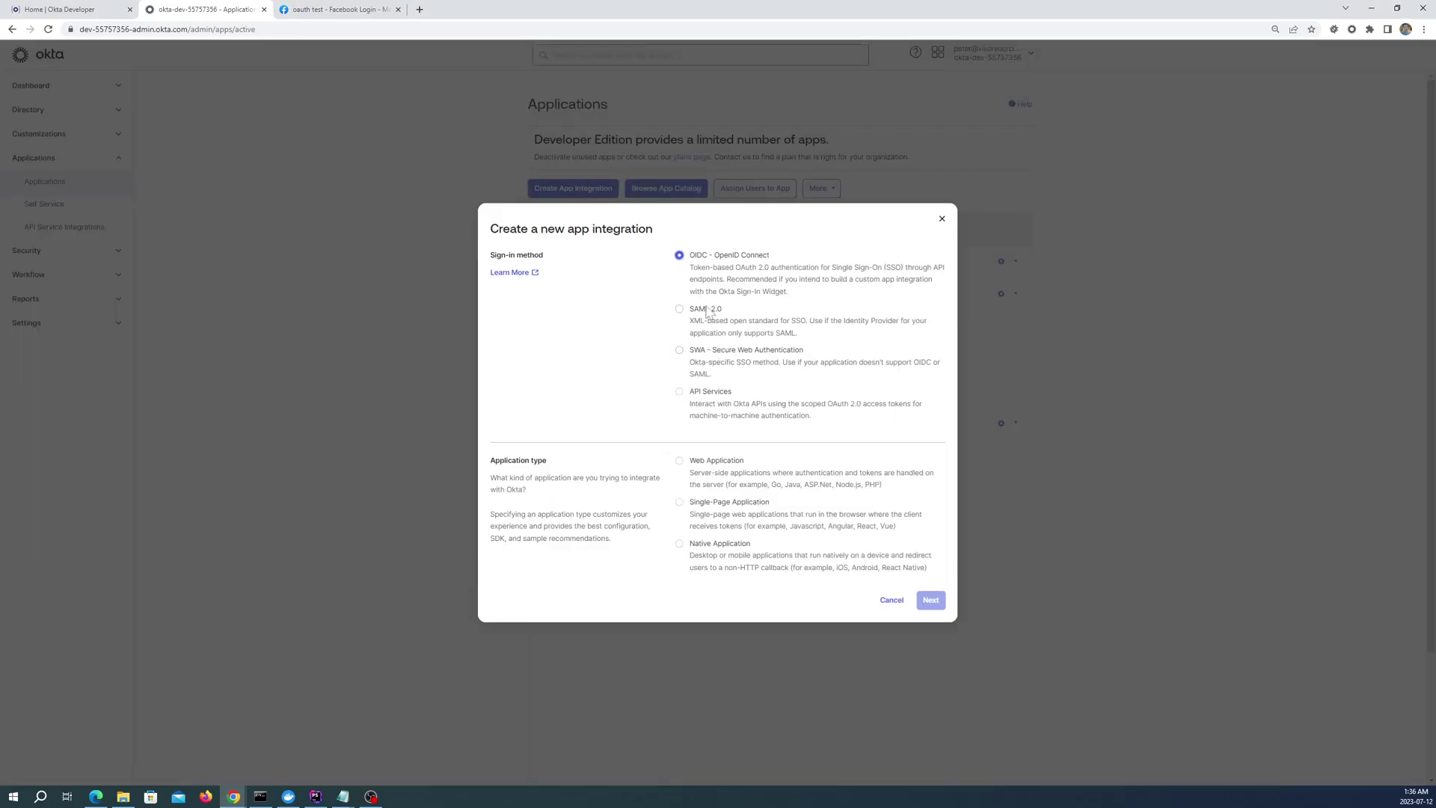
pyautogui.click(698, 462)
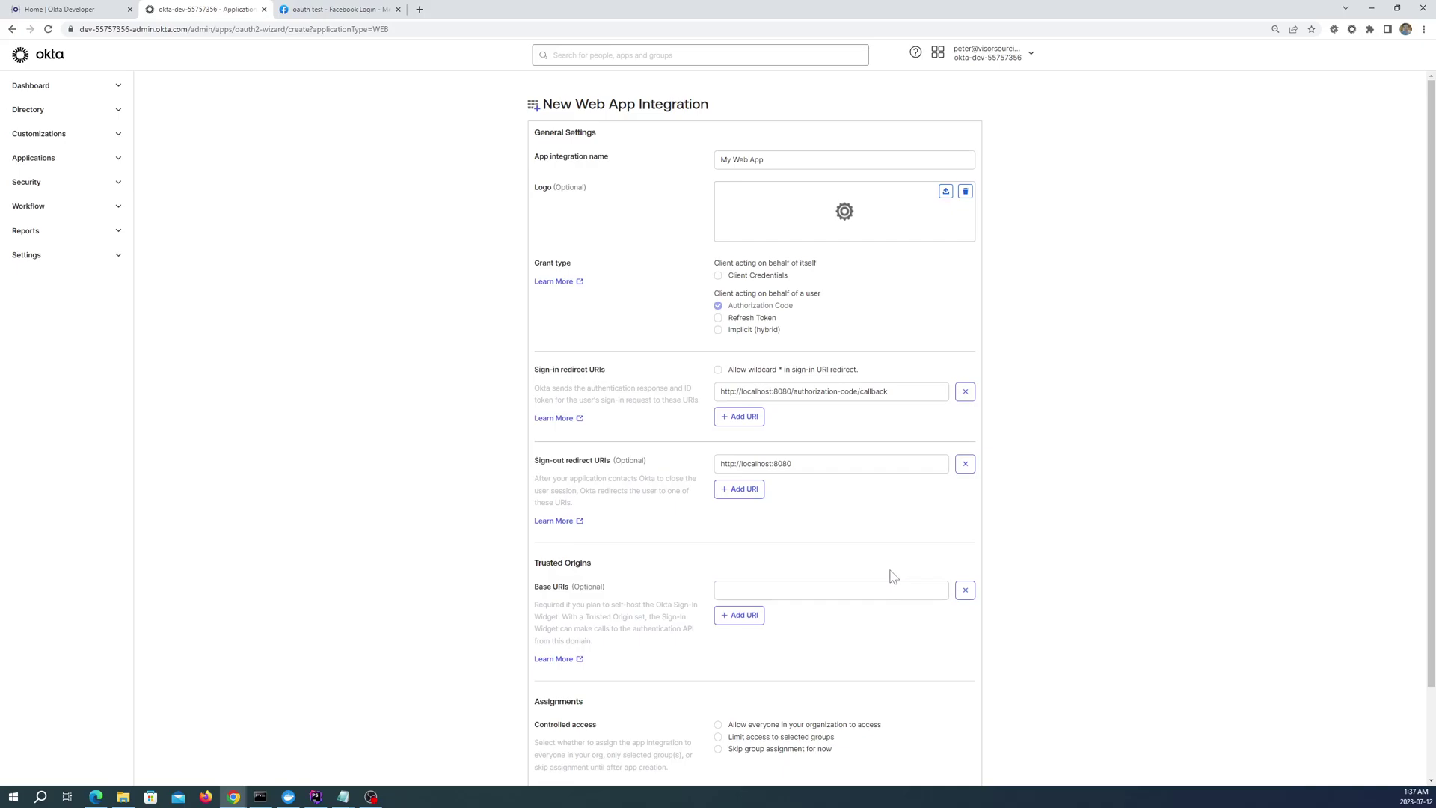
pyautogui.scroll(-1, 826, 537)
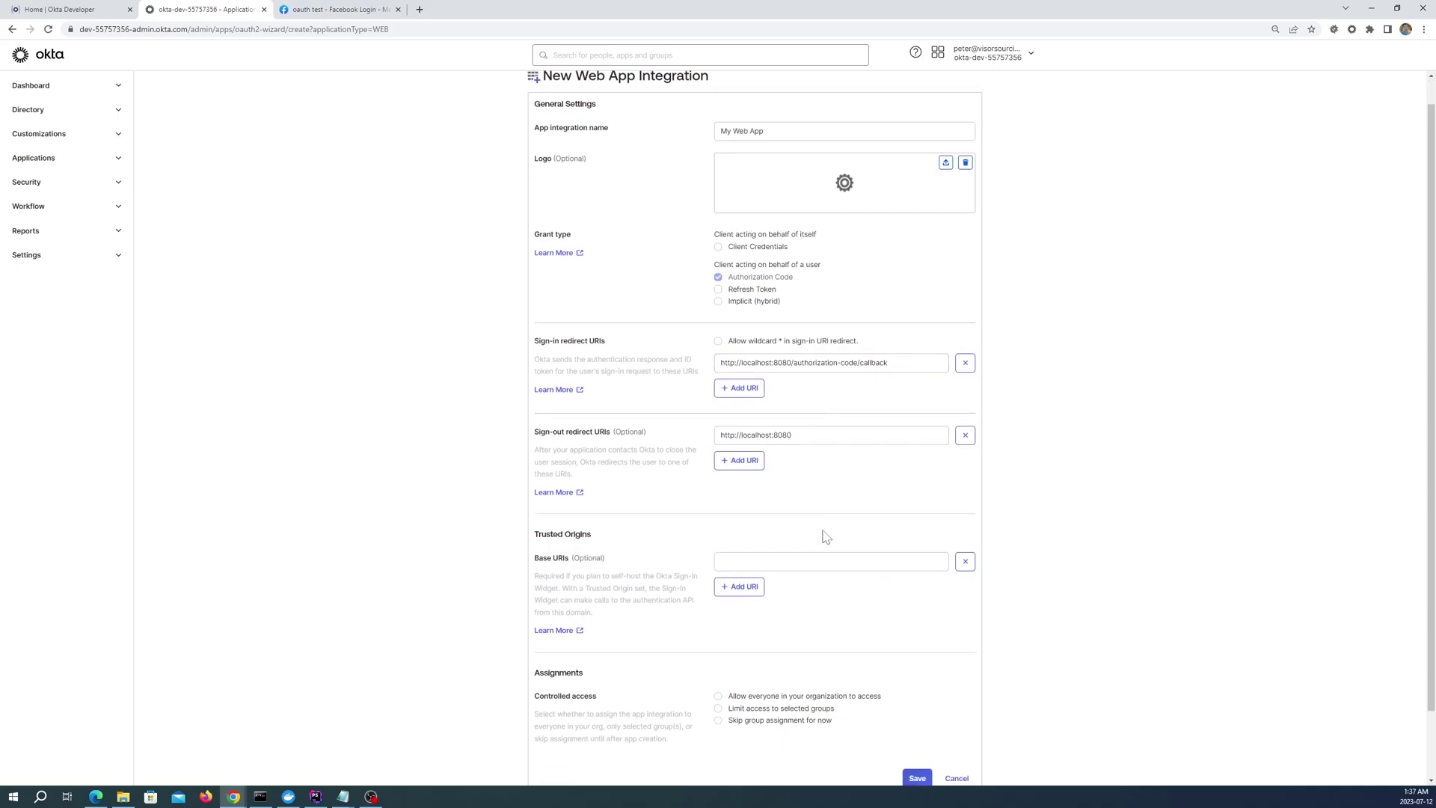
pyautogui.scroll(-1, 825, 537)
pyautogui.scroll(2, 798, 517)
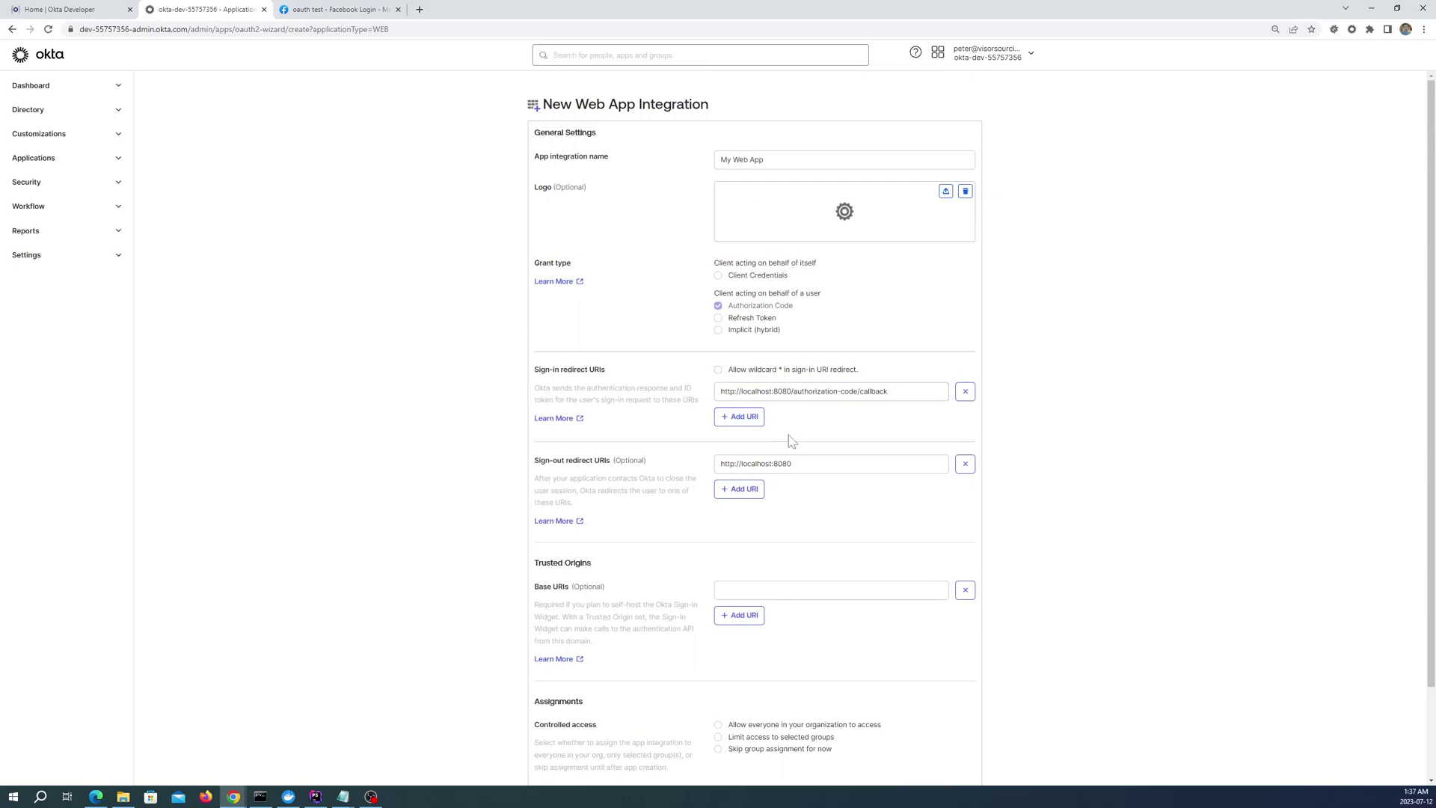
# Rename the app integration from My Web App to 'OIDC FB'
pyautogui.click(764, 160)
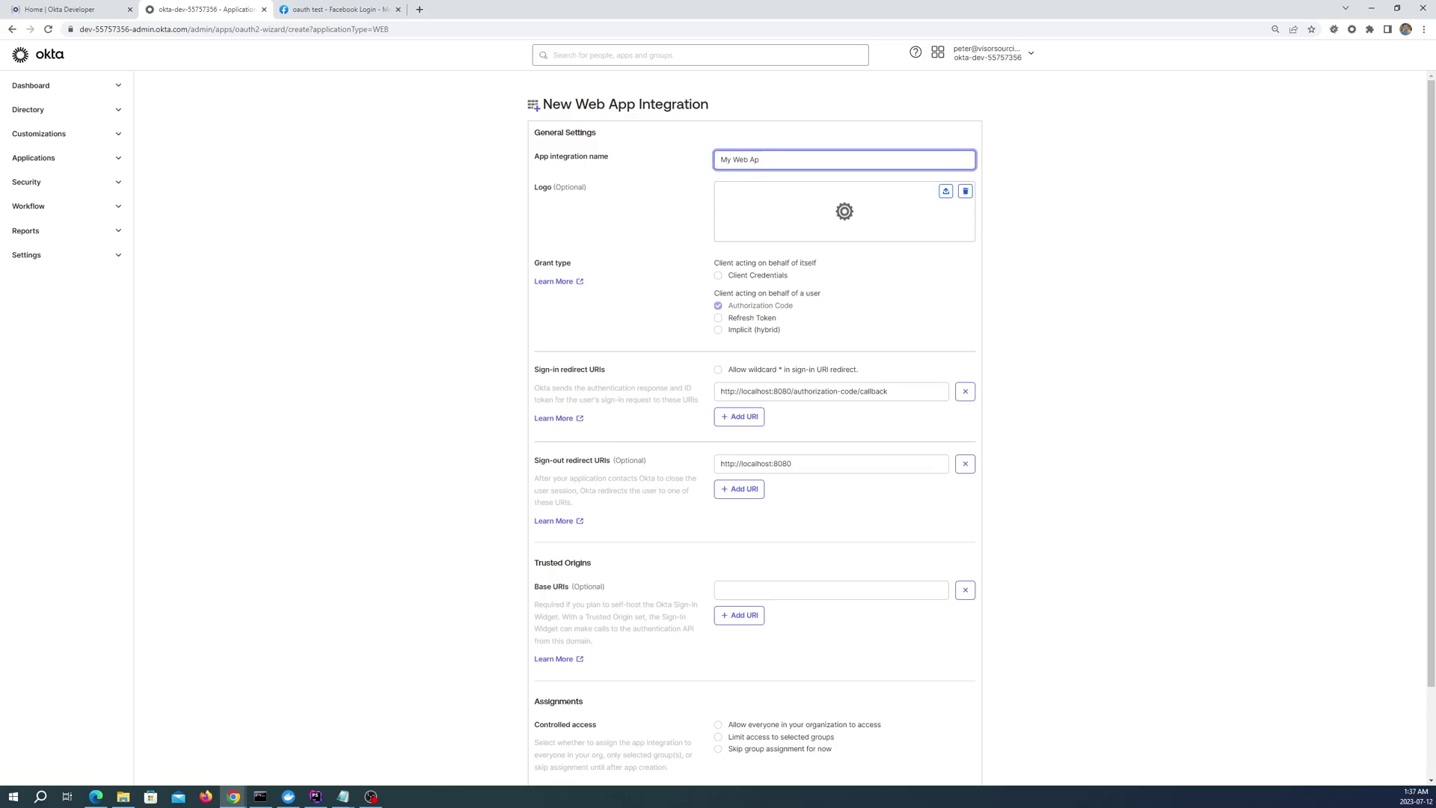
pyautogui.press('BackSpace')
pyautogui.press('BackSpace')
pyautogui.press('BackSpace')
pyautogui.press('BackSpace')
pyautogui.press('BackSpace')
pyautogui.press('BackSpace')
pyautogui.press('BackSpace')
pyautogui.press('BackSpace')
pyautogui.press('BackSpace')
pyautogui.write('B')
pyautogui.press('BackSpace')
pyautogui.press('BackSpace')
pyautogui.write('OIDC FB')
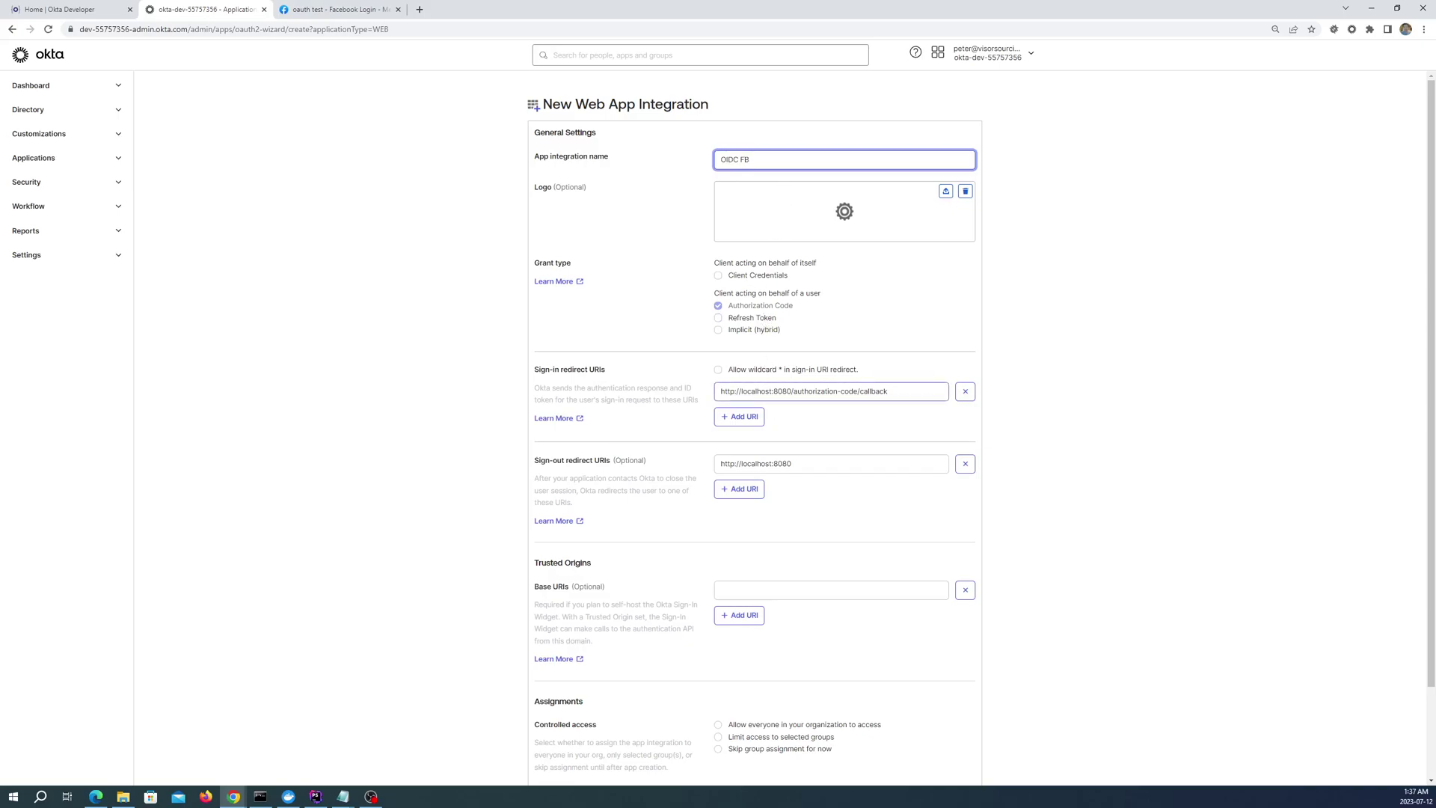
pyautogui.moveTo(782, 391); pyautogui.dragTo(888, 391)
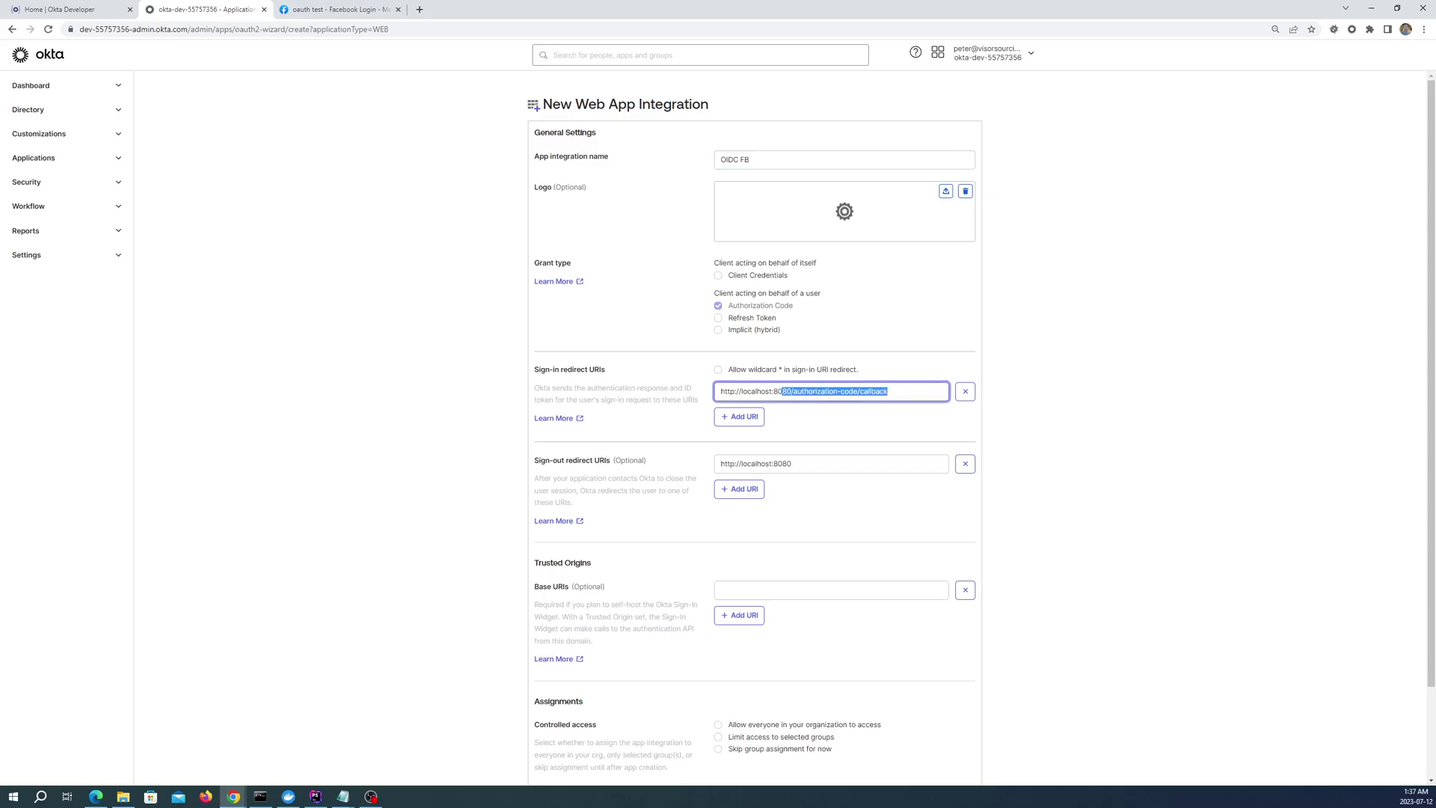
pyautogui.write('//localhost:80/')
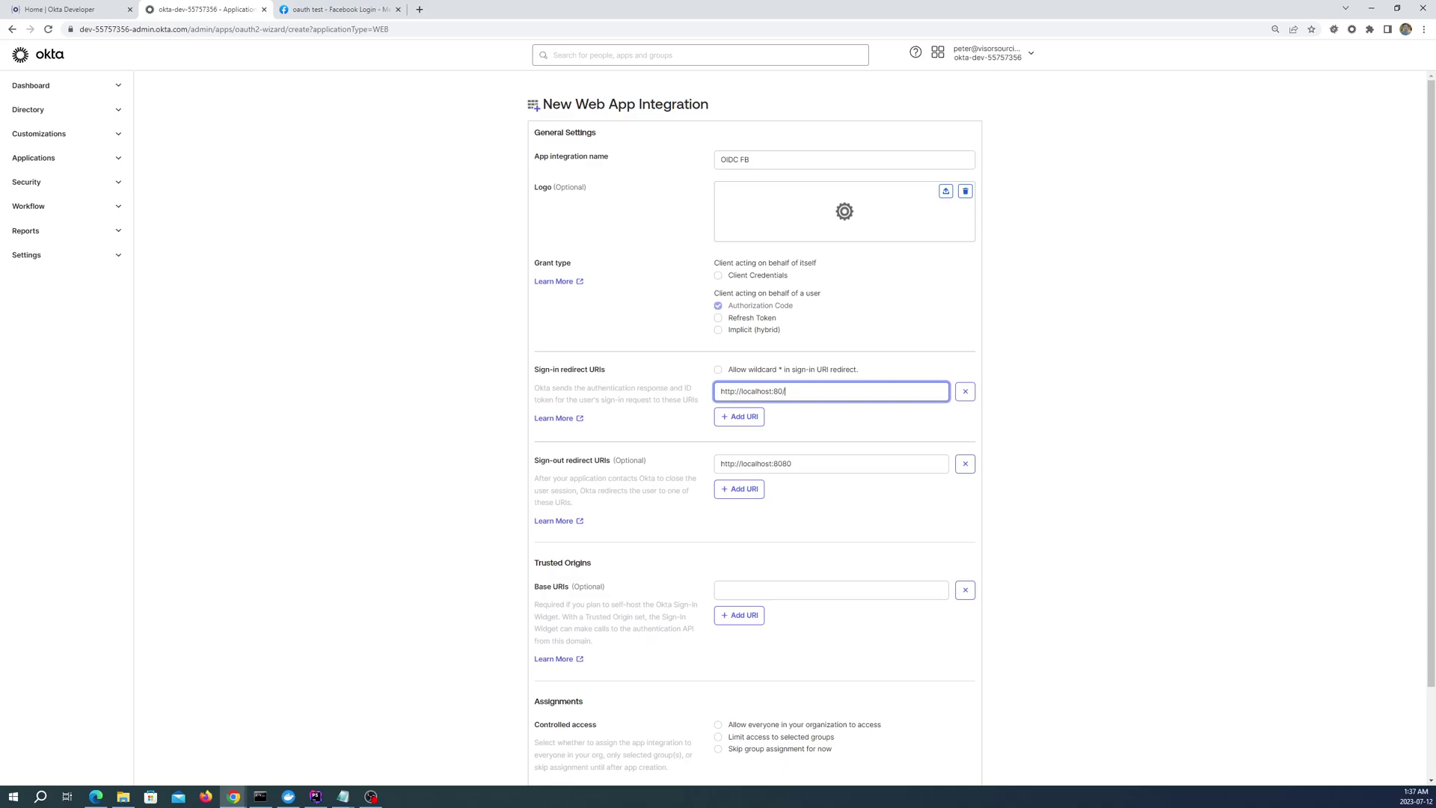
pyautogui.click(758, 421)
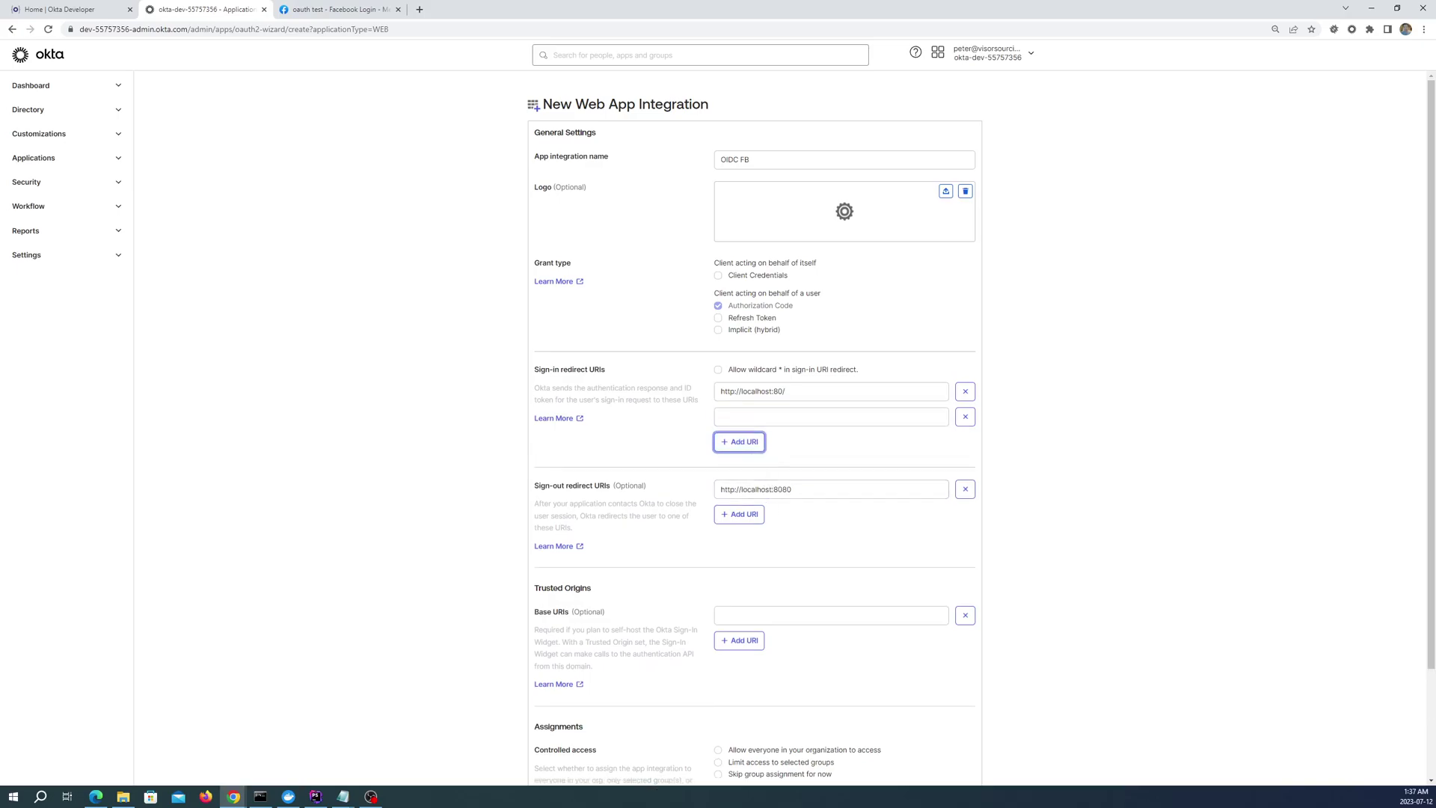
pyautogui.moveTo(793, 489); pyautogui.dragTo(782, 489)
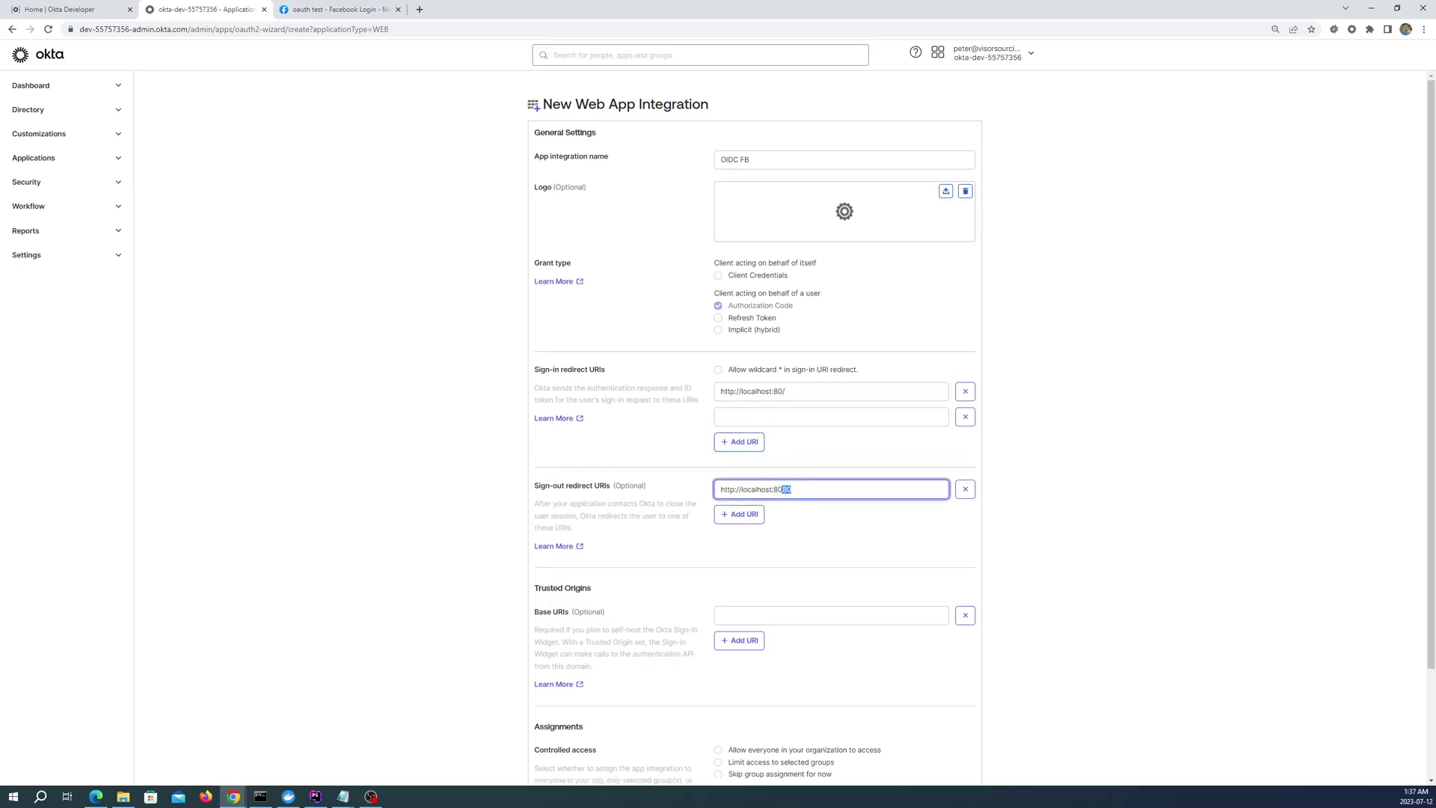
pyautogui.press('BackSpace')
pyautogui.click(739, 514)
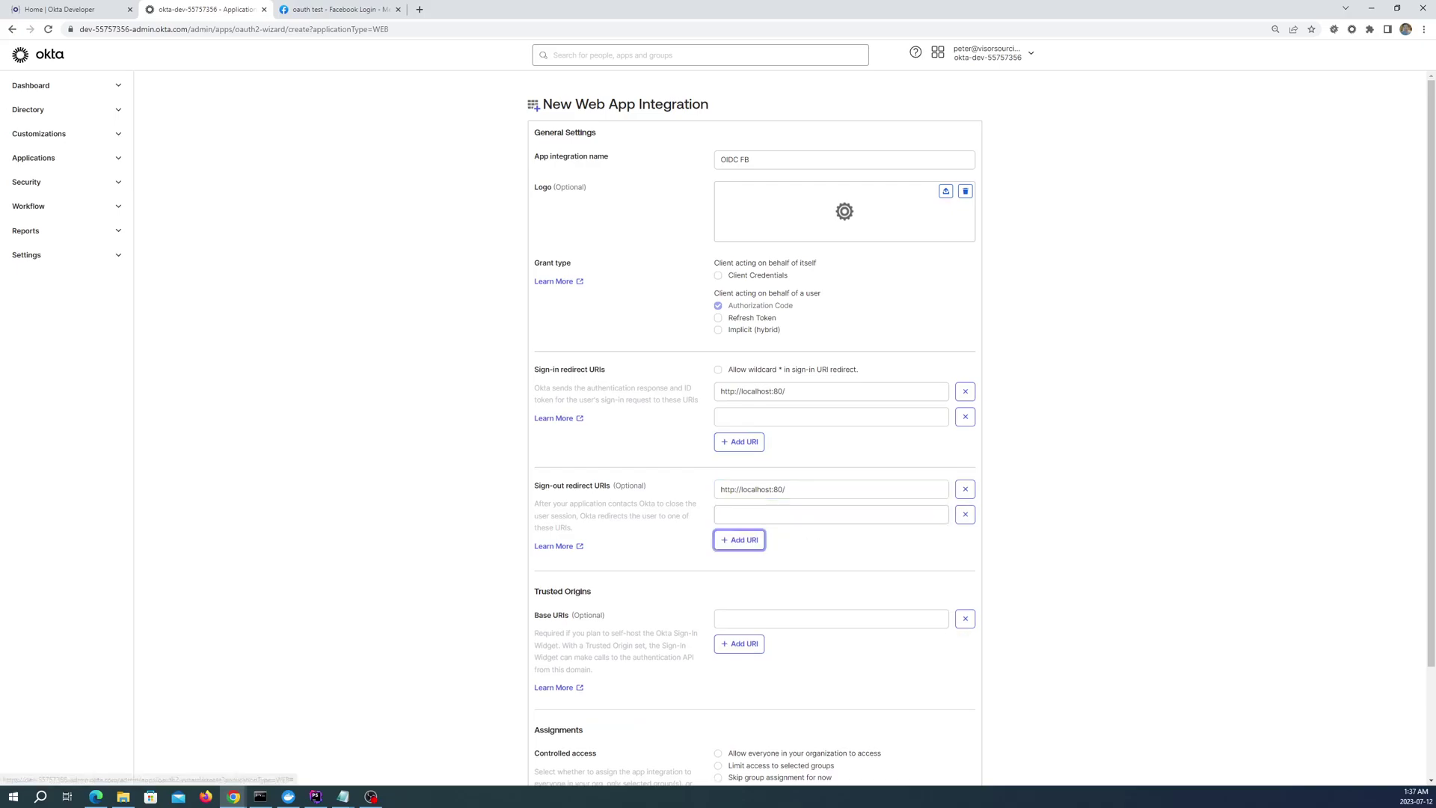
# Allow everyone in the organization to access the app and save it
pyautogui.scroll(-3, 860, 536)
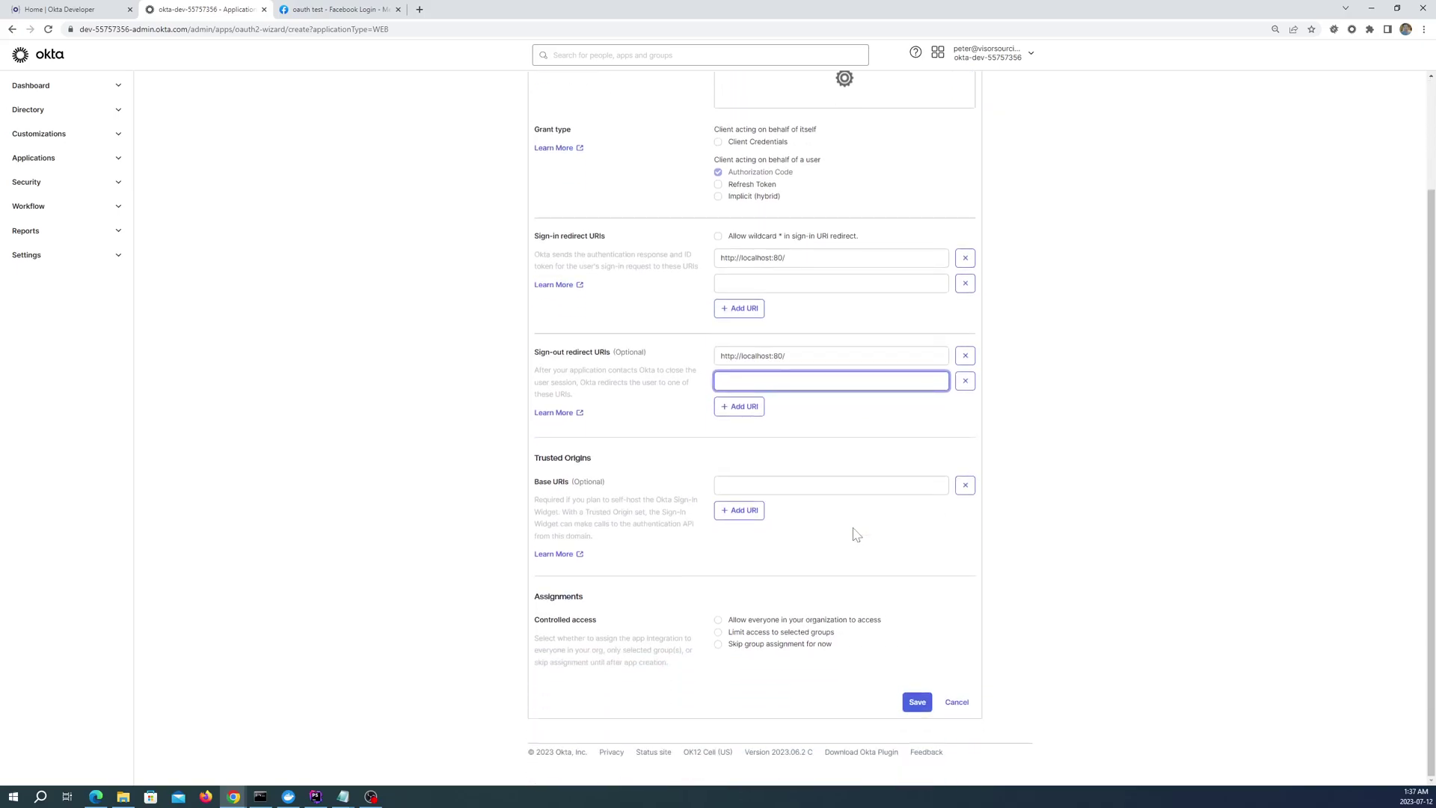
pyautogui.click(739, 621)
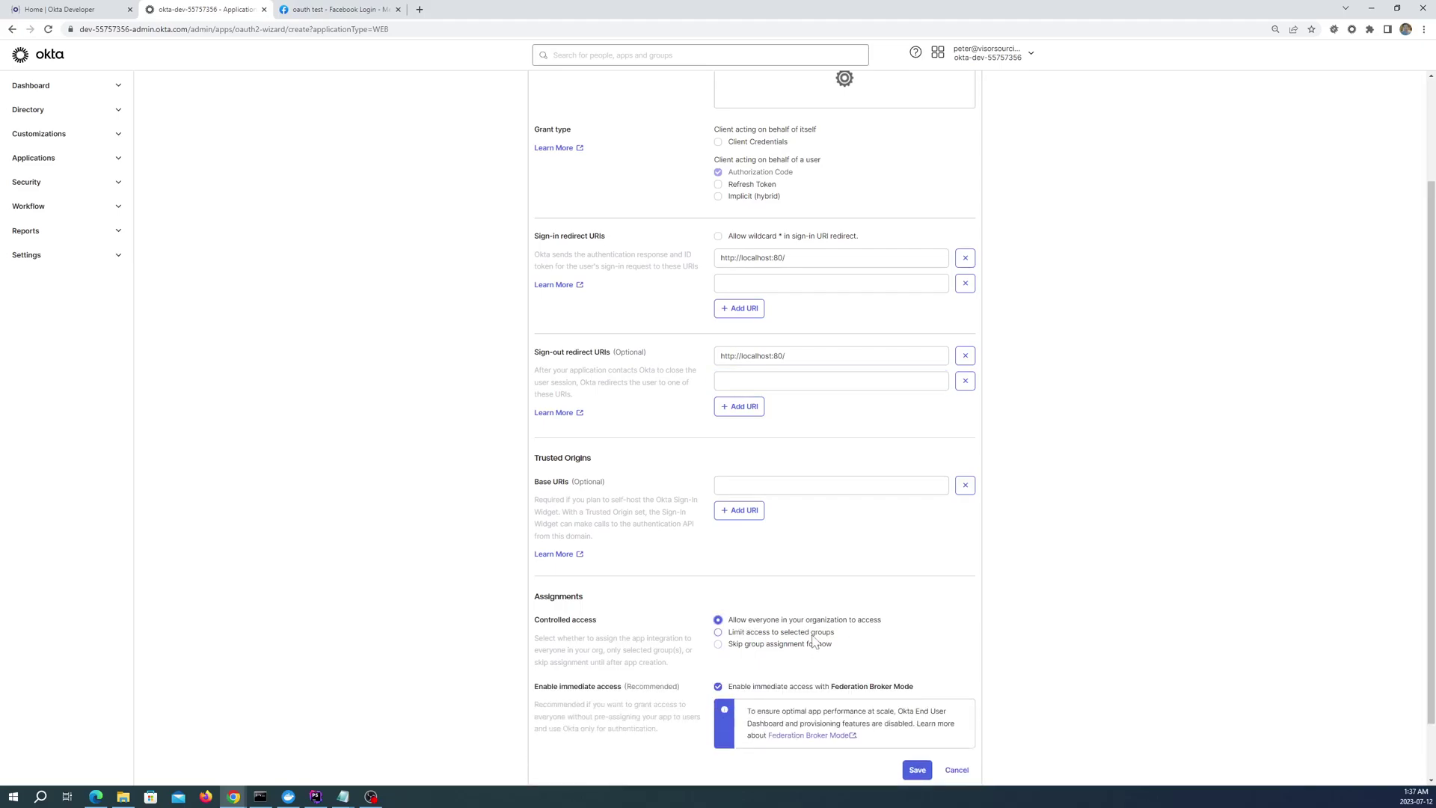
pyautogui.click(917, 769)
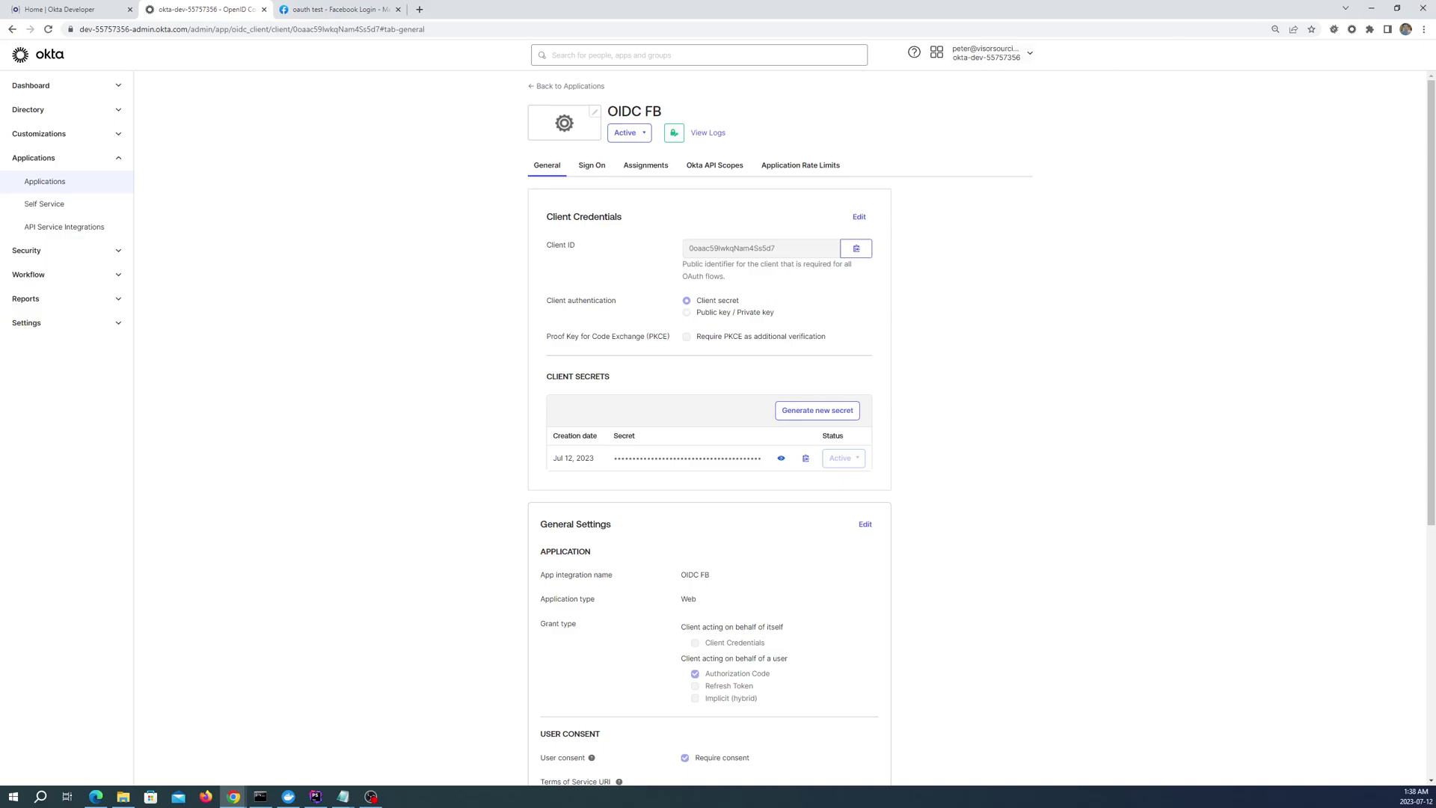
# Open and close a Chrome Incognito window, then copy the OIDC FB app's Client ID
pyautogui.click(1424, 30)
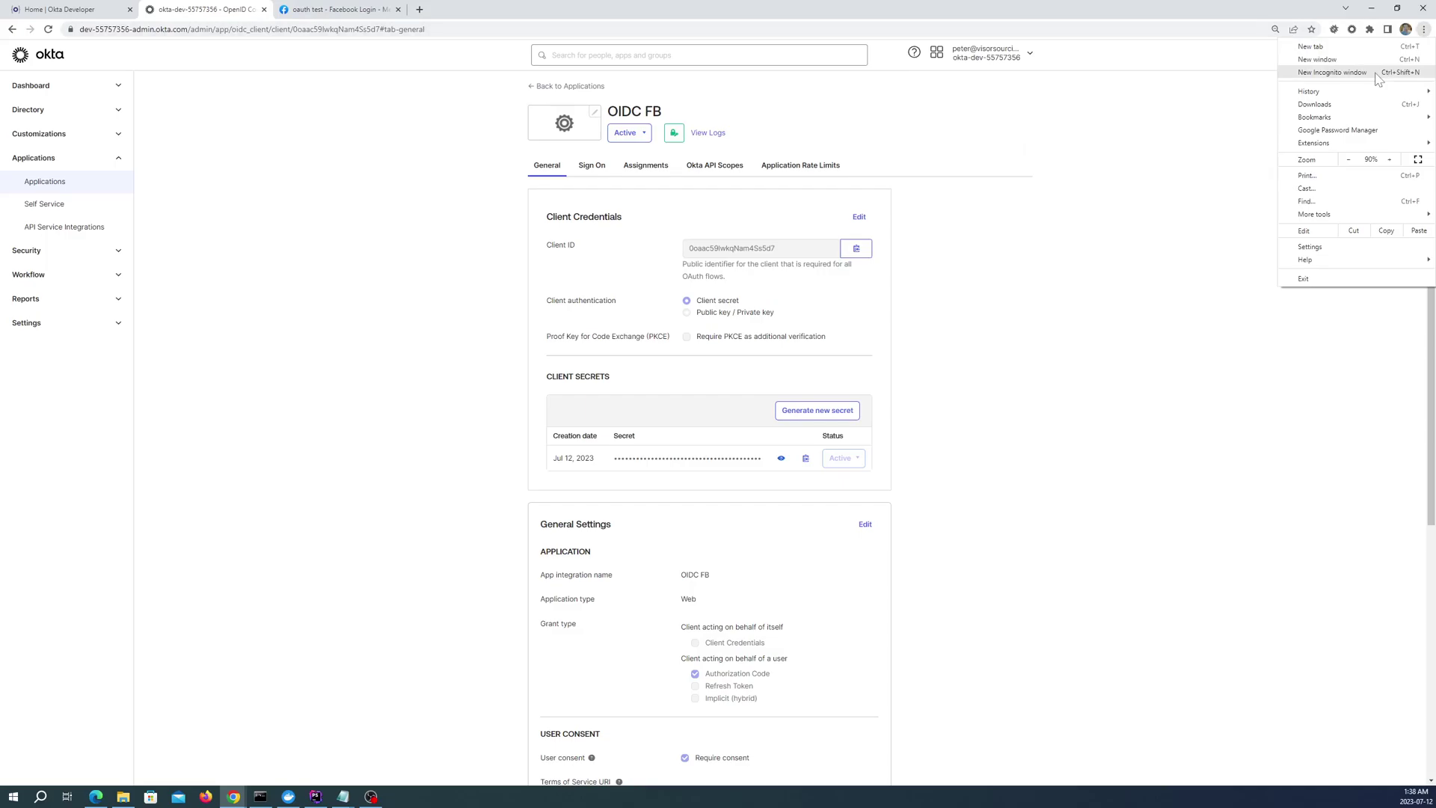
pyautogui.click(1332, 72)
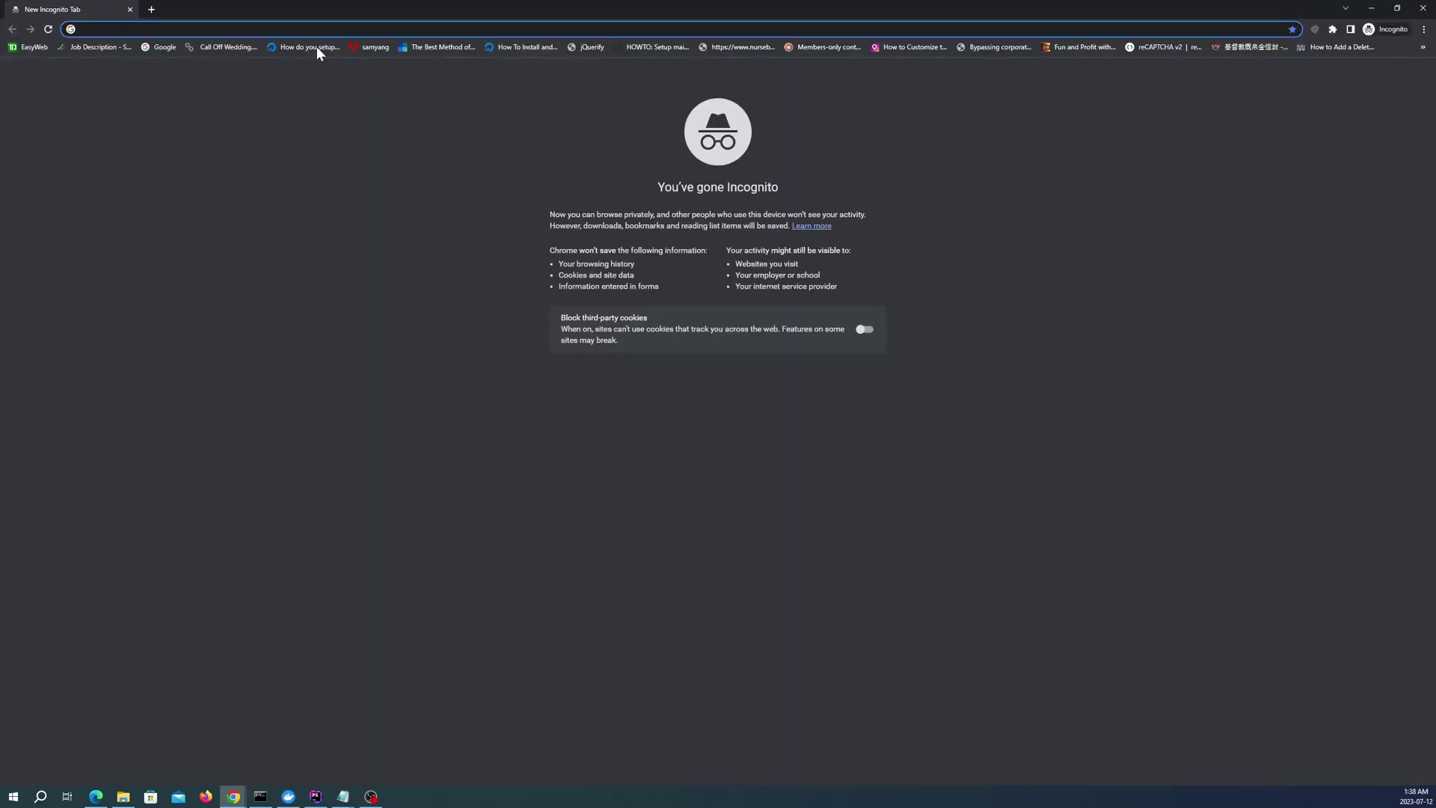
pyautogui.click(1371, 7)
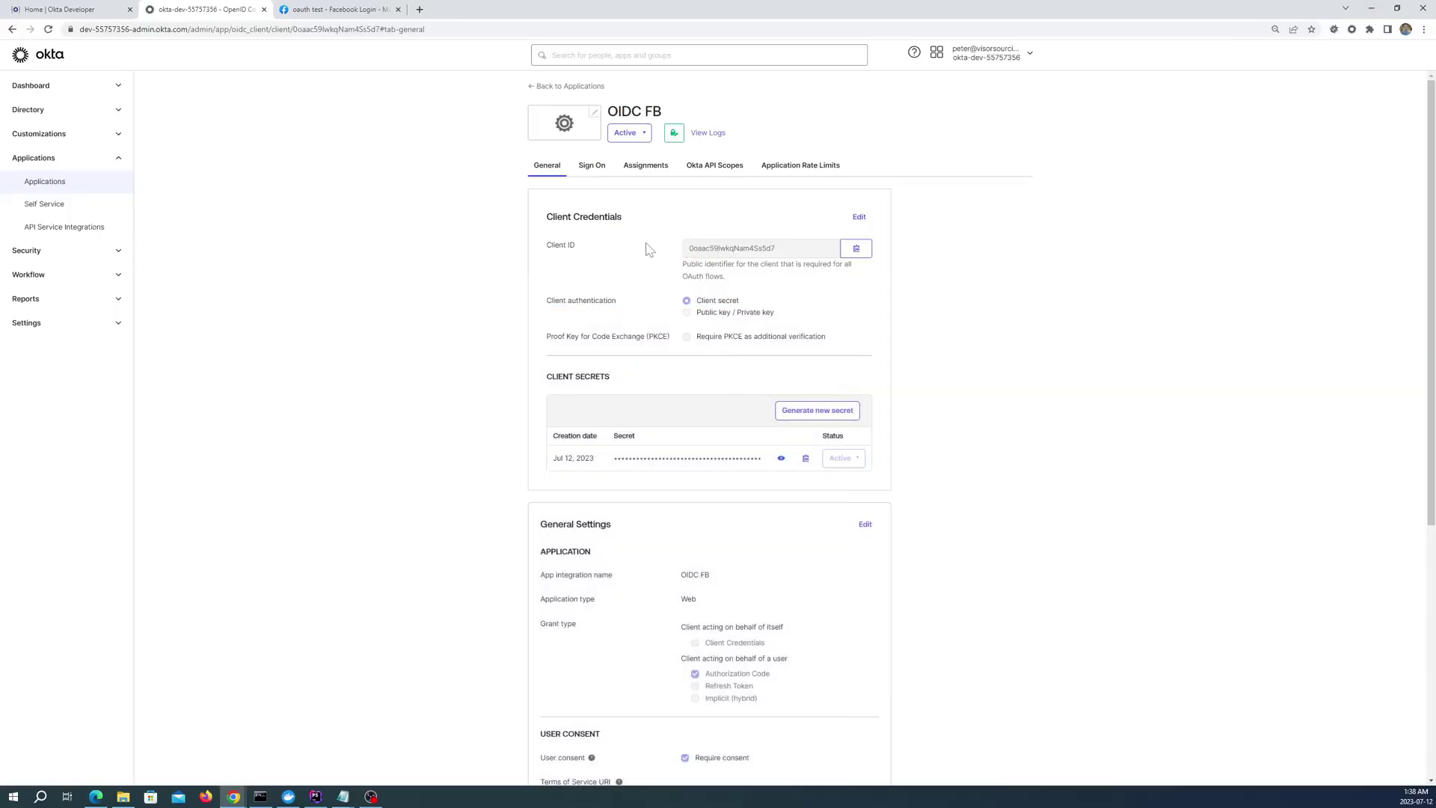
pyautogui.click(860, 252)
# Paste the new Client ID over the client_id value on line 6 of index.php
pyautogui.moveTo(317, 797)
pyautogui.click(324, 754)
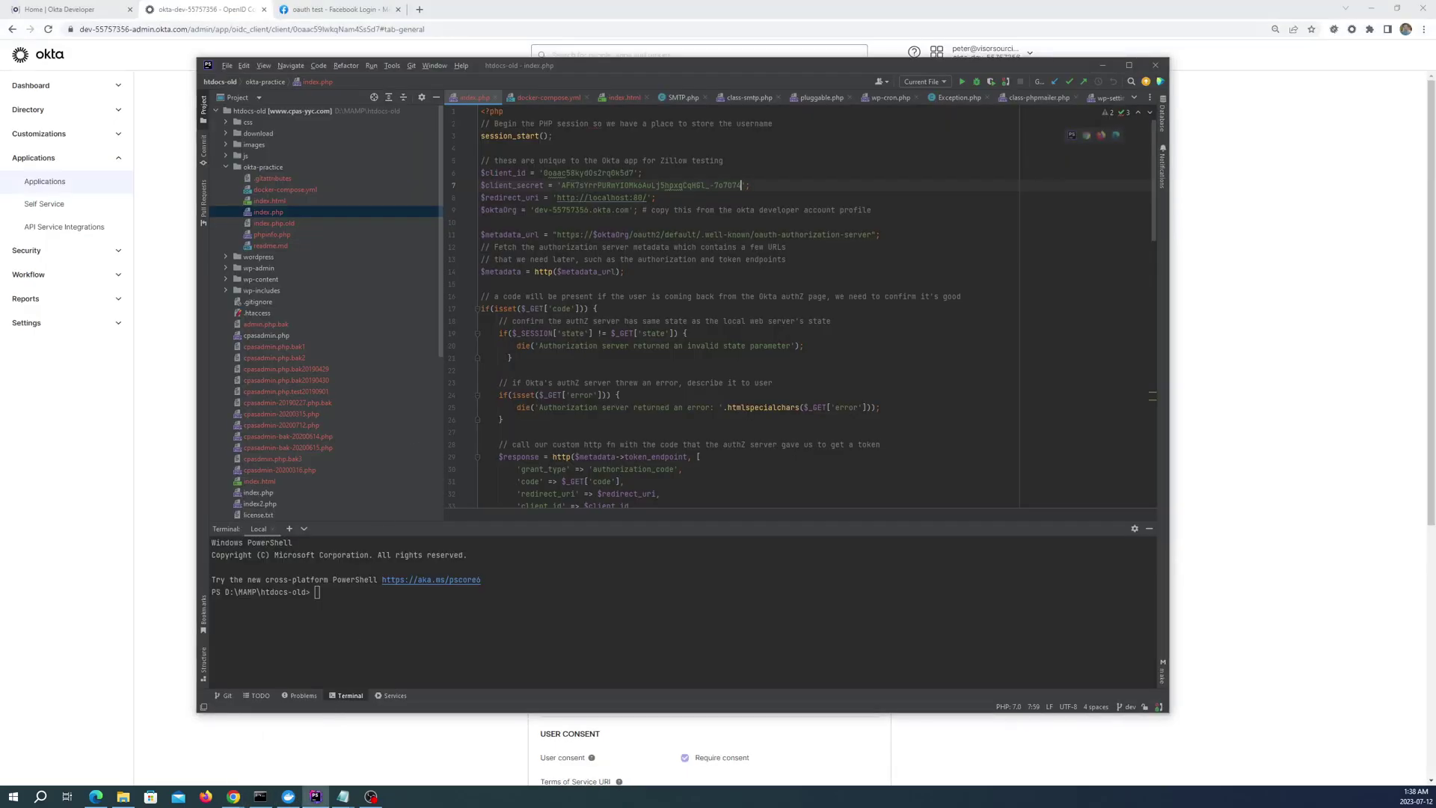
pyautogui.moveTo(544, 173); pyautogui.dragTo(633, 173)
pyautogui.hotkey('ctrl', 'v')
# Copy the client secret from Okta and paste it over client_secret on line 7
pyautogui.click(1106, 64)
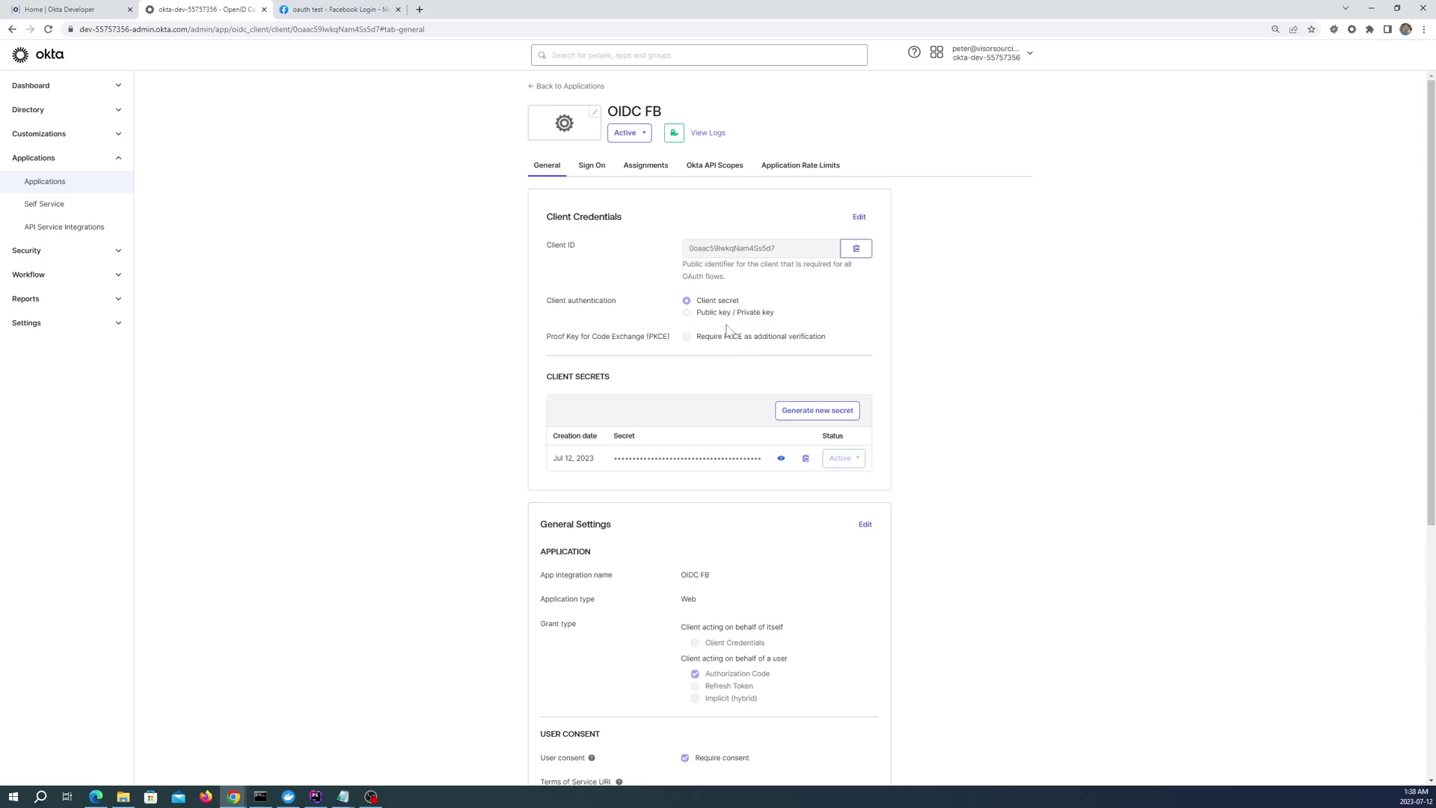
pyautogui.click(806, 459)
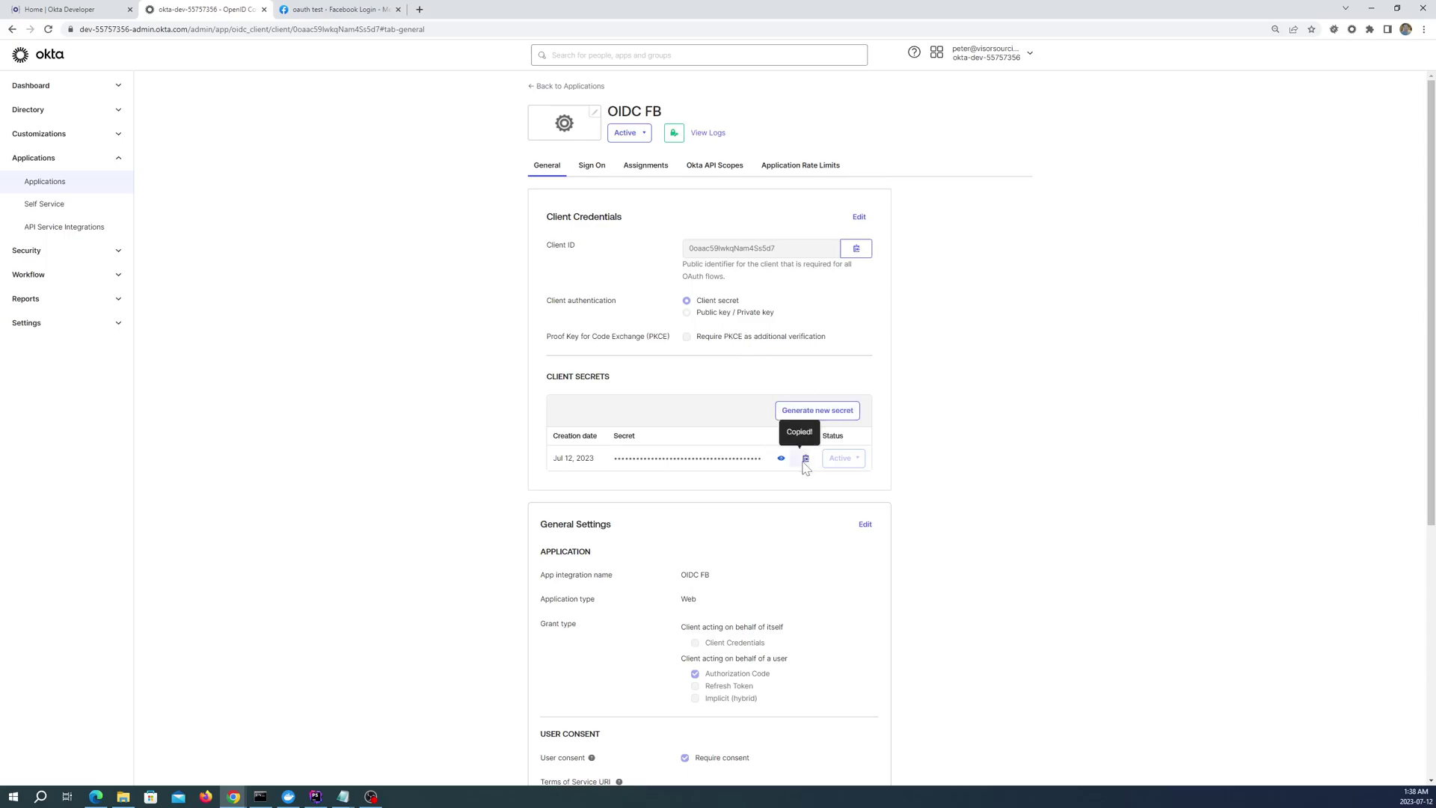
pyautogui.click(317, 797)
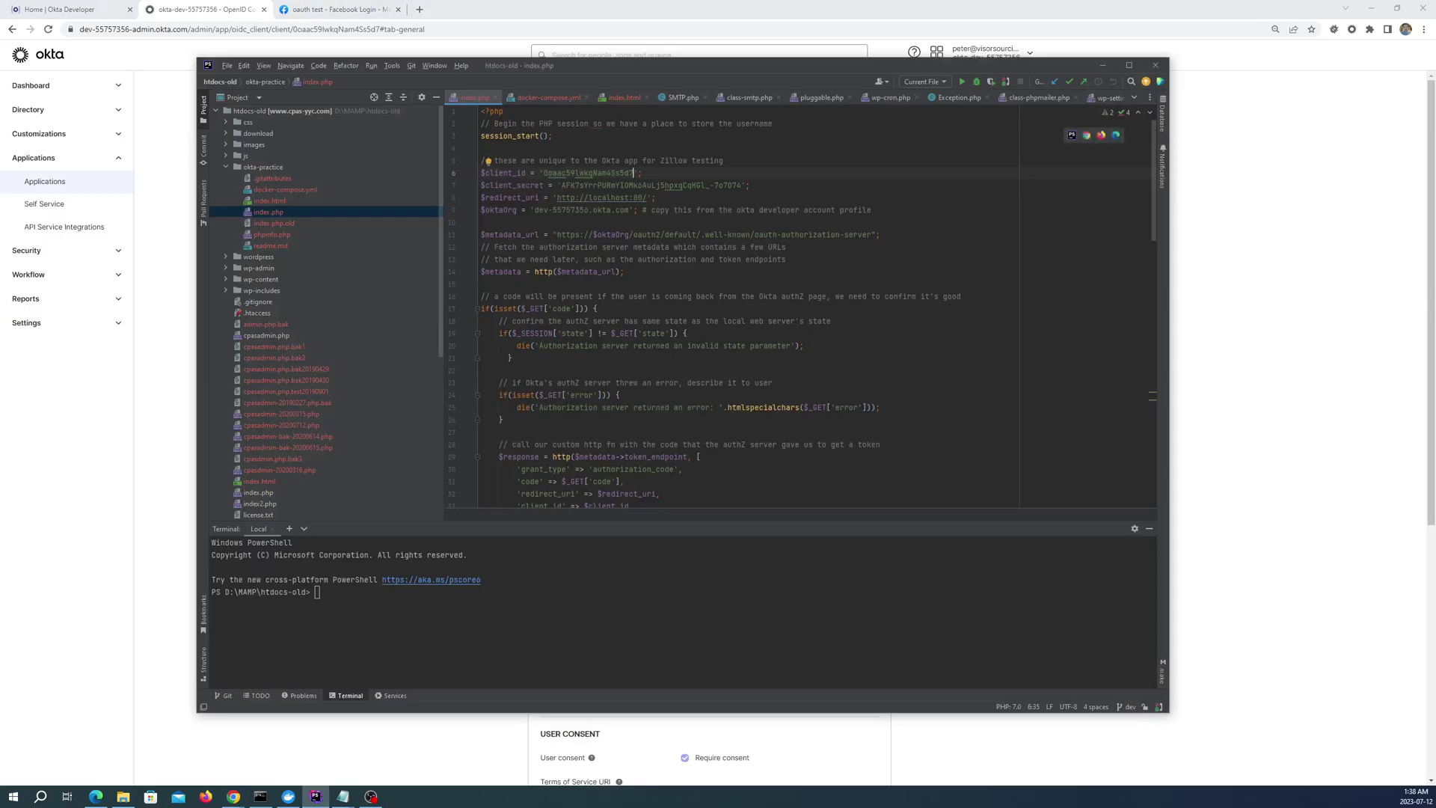
pyautogui.moveTo(561, 185); pyautogui.dragTo(741, 186)
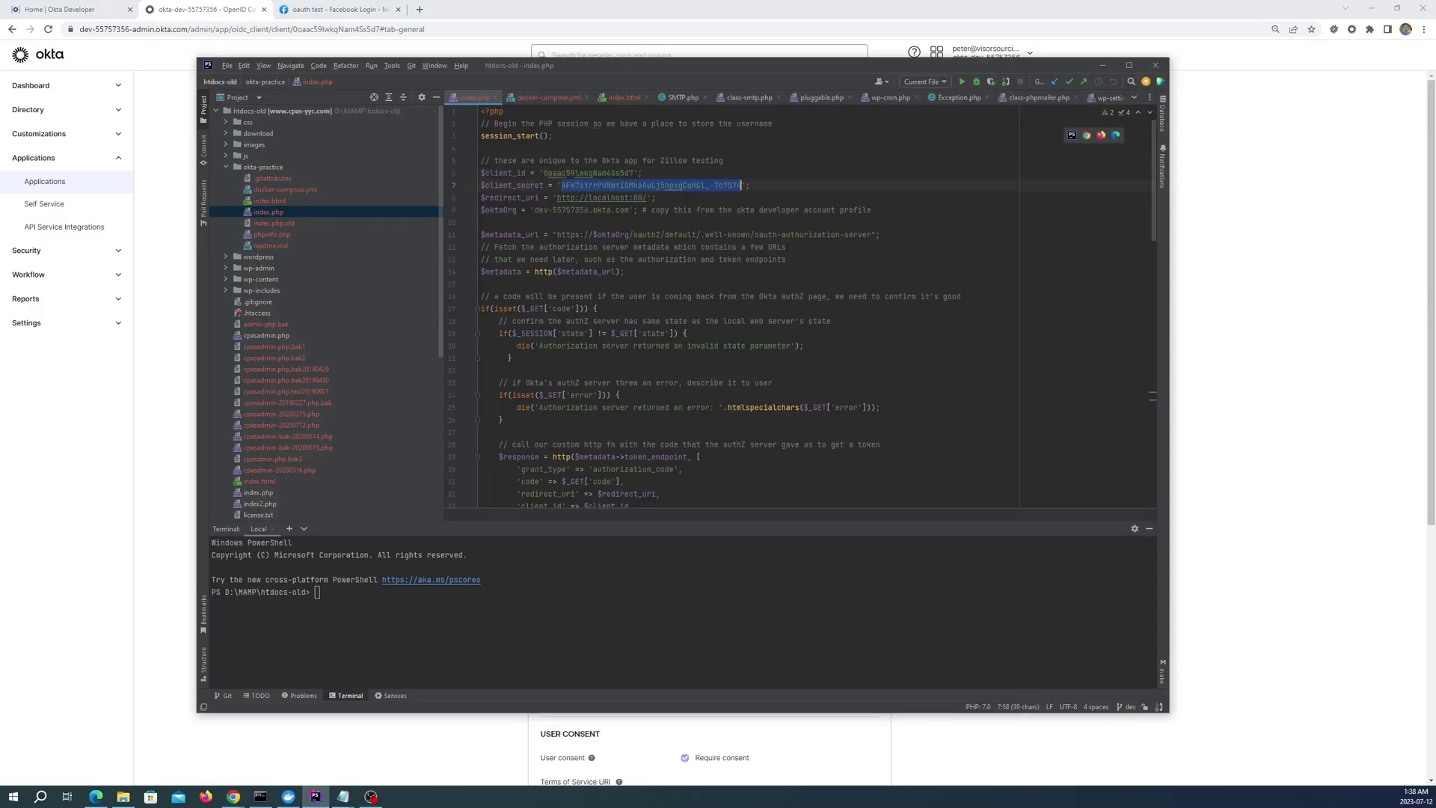
pyautogui.hotkey('ctrl', 'v')
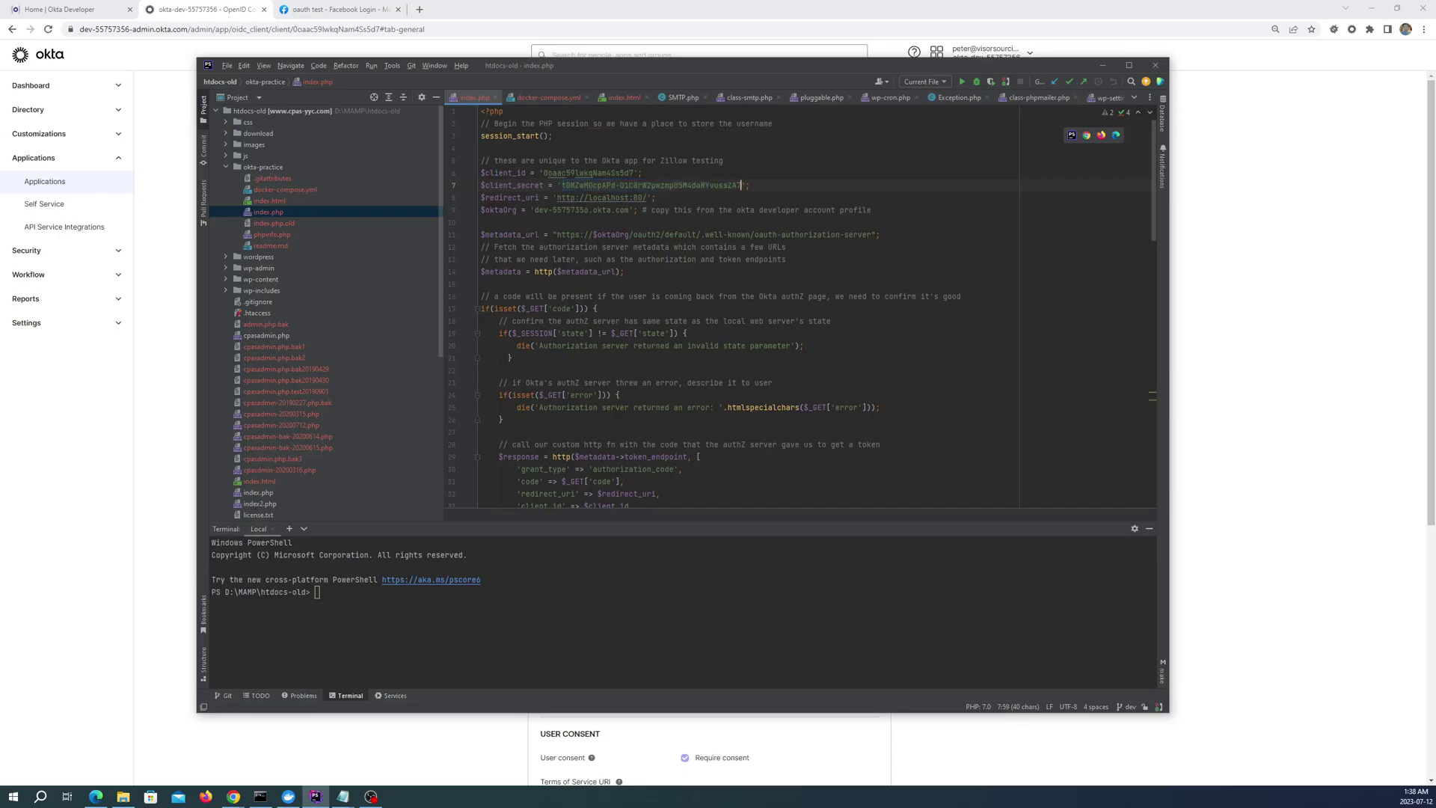
pyautogui.click(682, 234)
# Load the localhost app in the Incognito window and start its Log In
pyautogui.click(1103, 65)
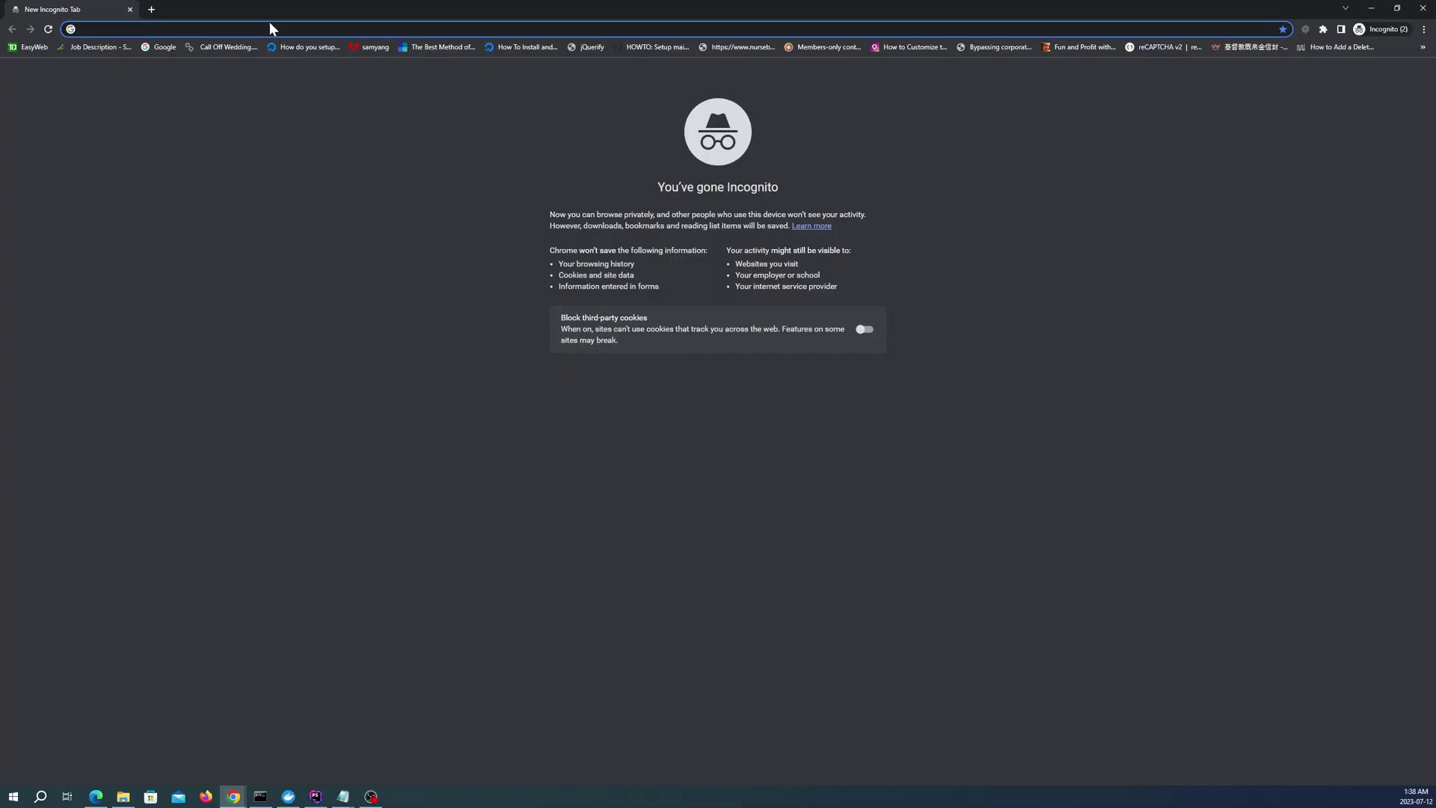
pyautogui.write('loca')
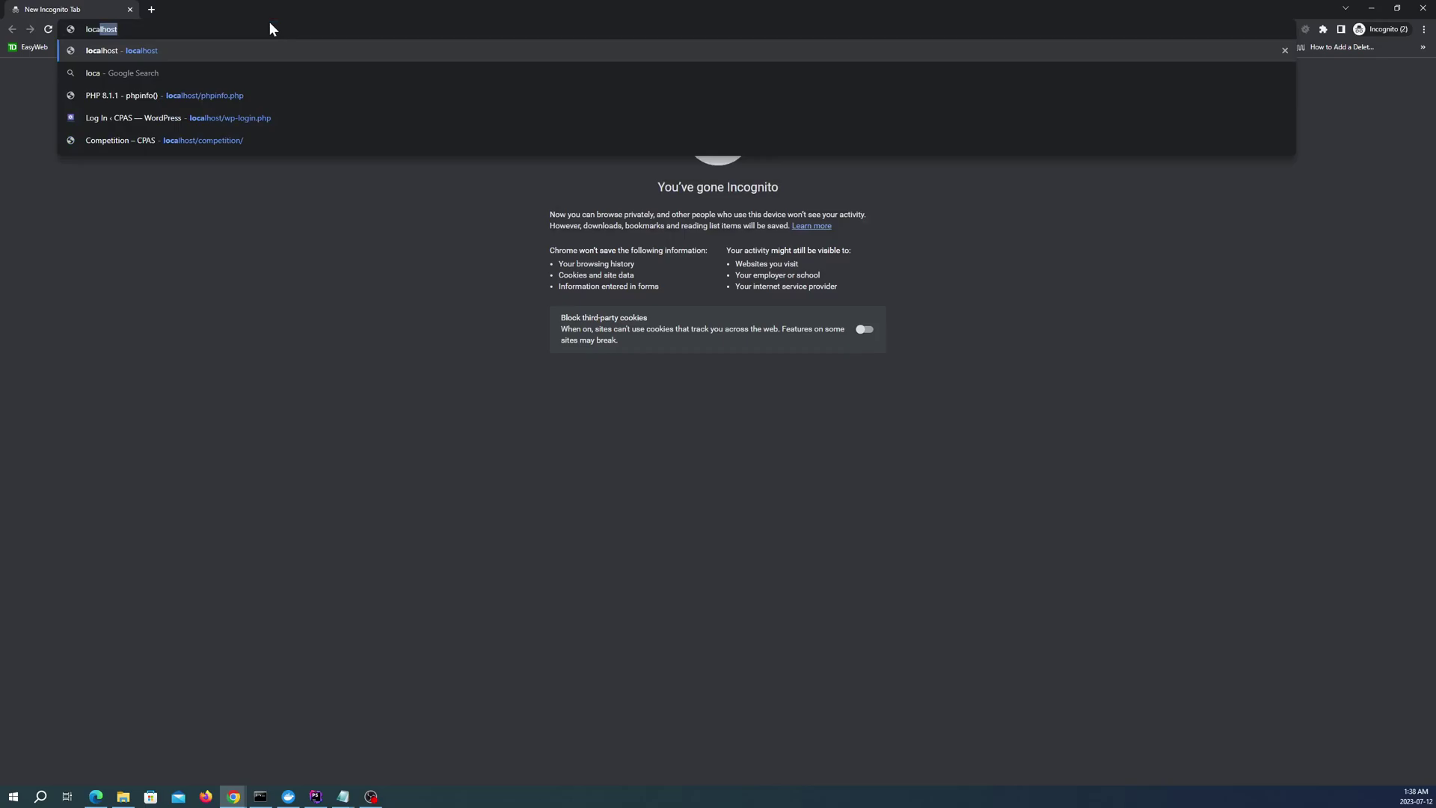
pyautogui.press('Return')
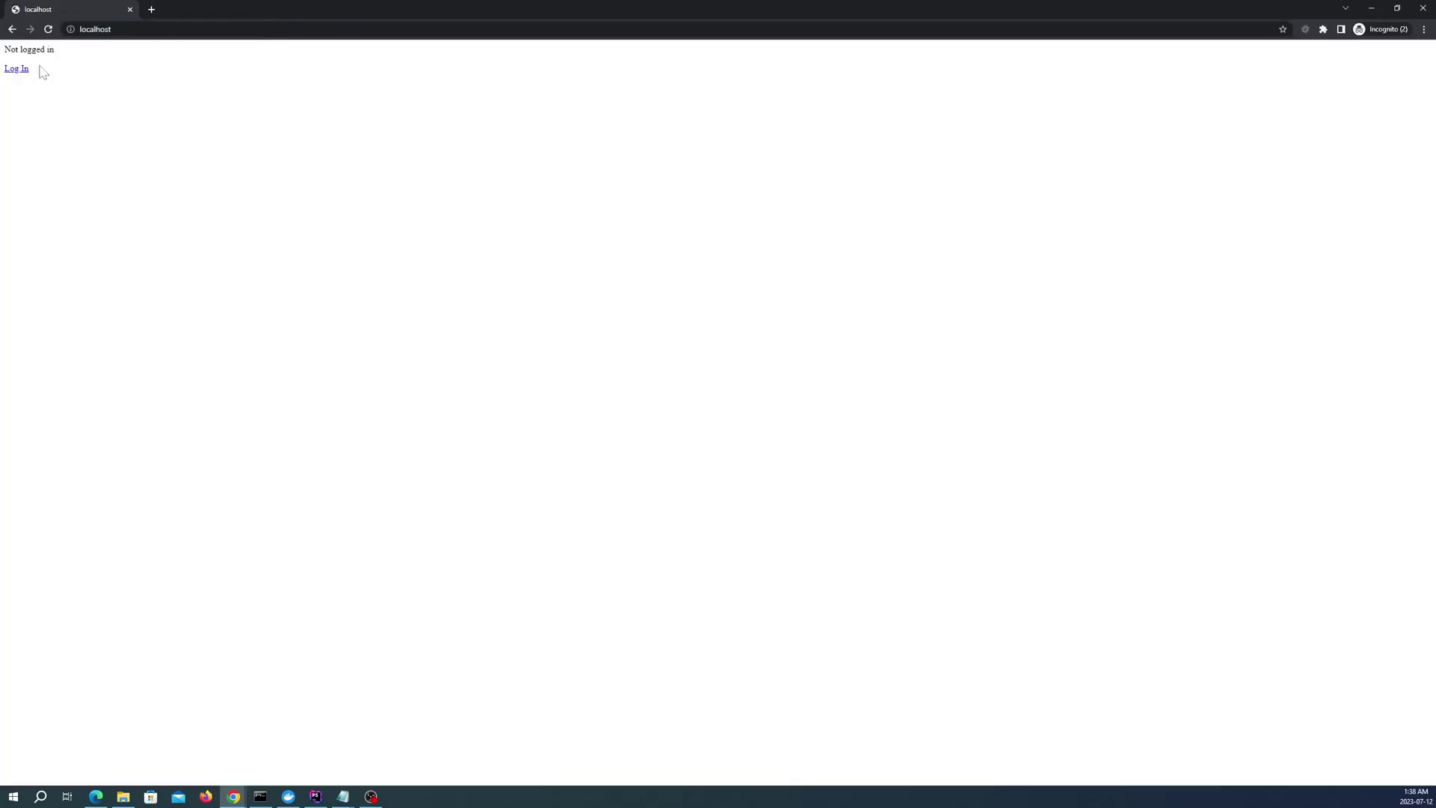
pyautogui.click(9, 71)
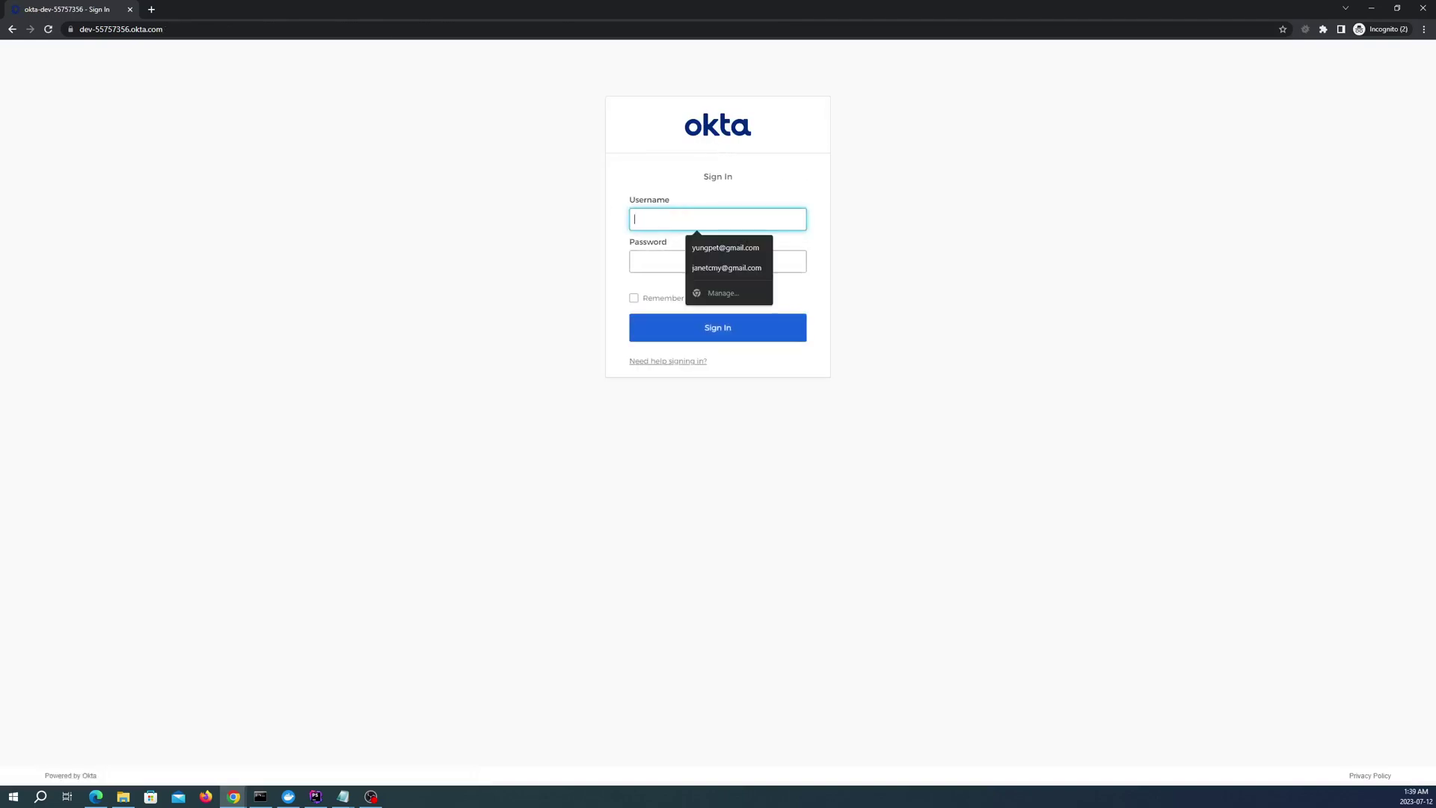
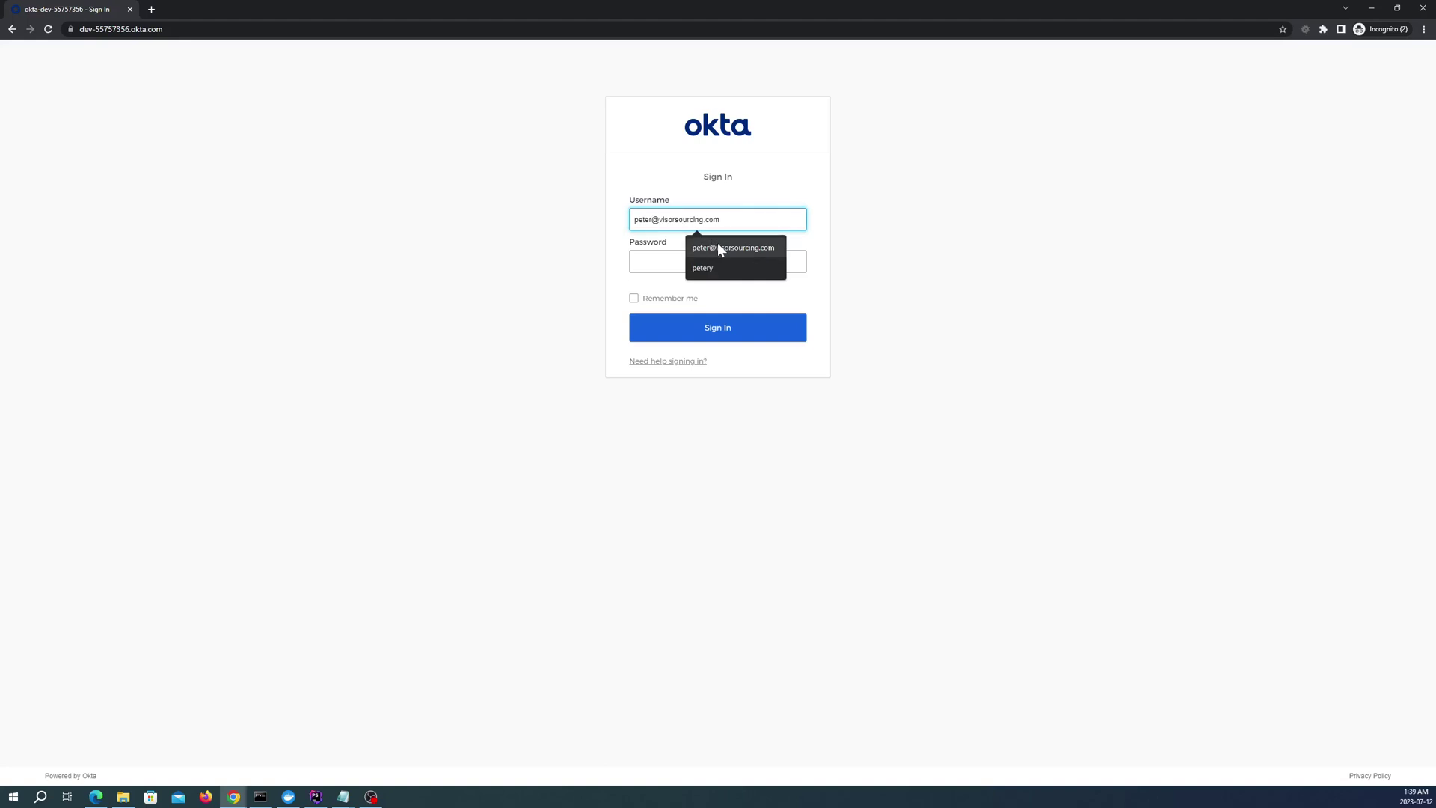
# Sign in on the Okta page with the saved username and its password
pyautogui.click(717, 245)
pyautogui.press('Tab')
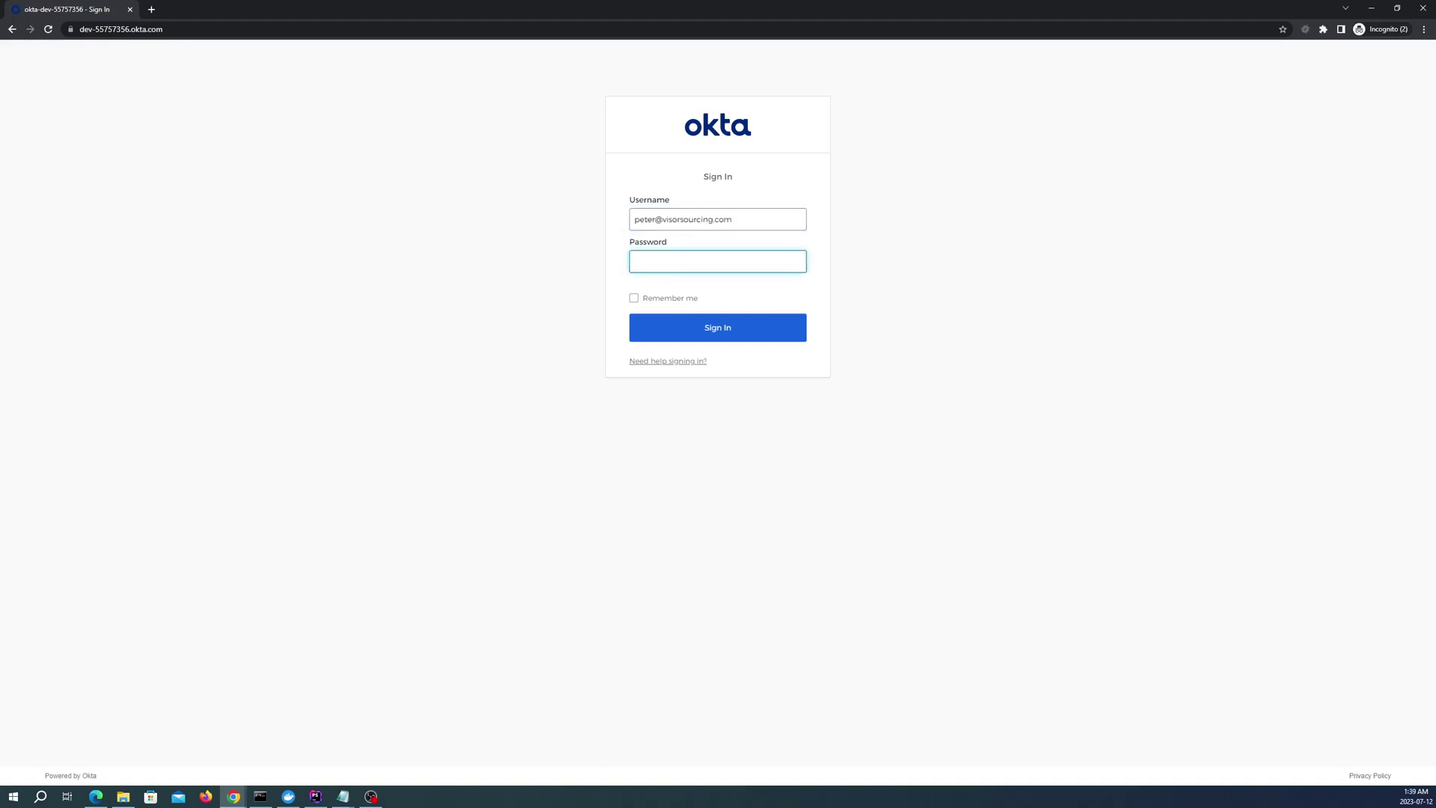
pyautogui.write('••••••••')
pyautogui.click(710, 331)
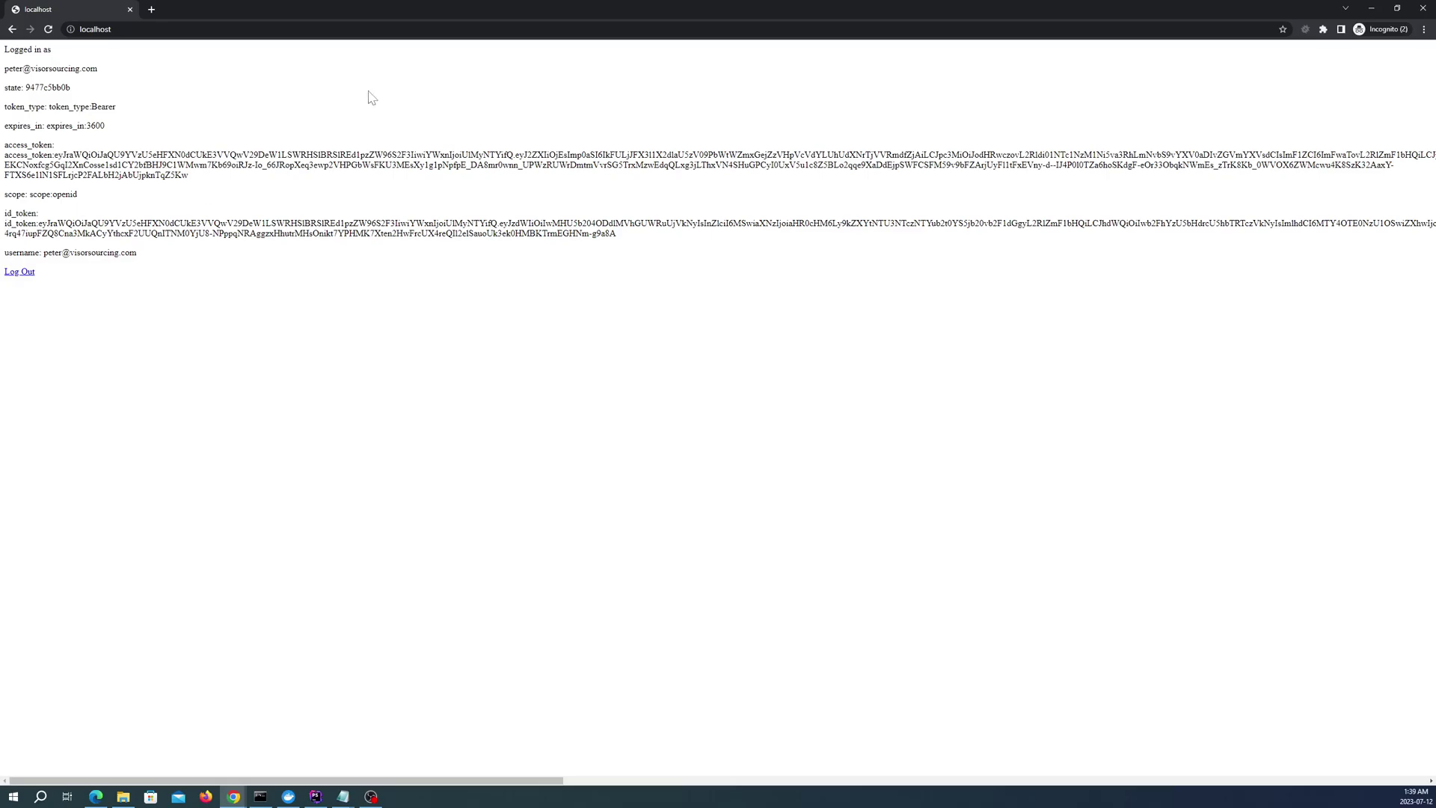
# Close the Incognito window and go to Security > Identity Providers in Okta
pyautogui.click(1425, 11)
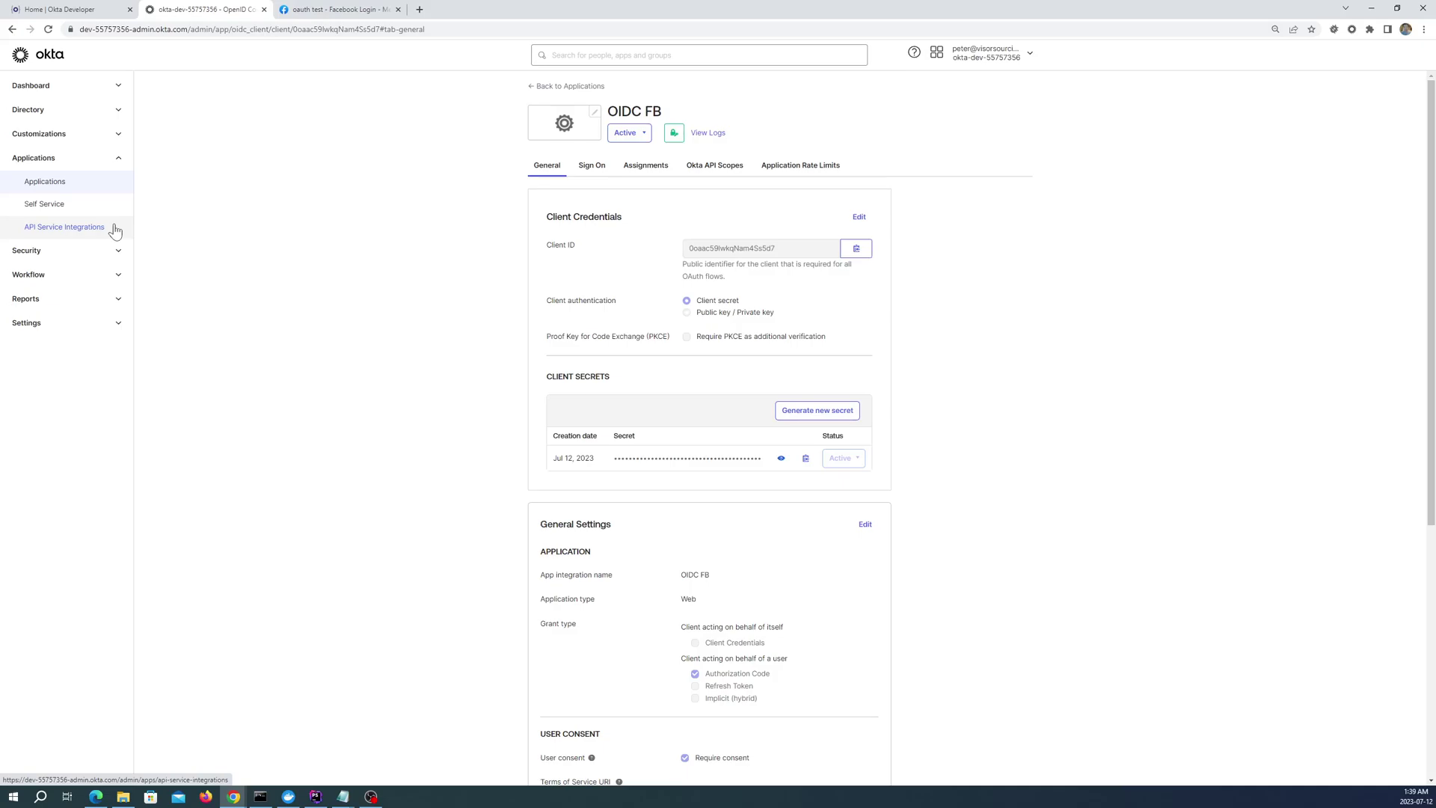
pyautogui.click(60, 251)
pyautogui.click(70, 365)
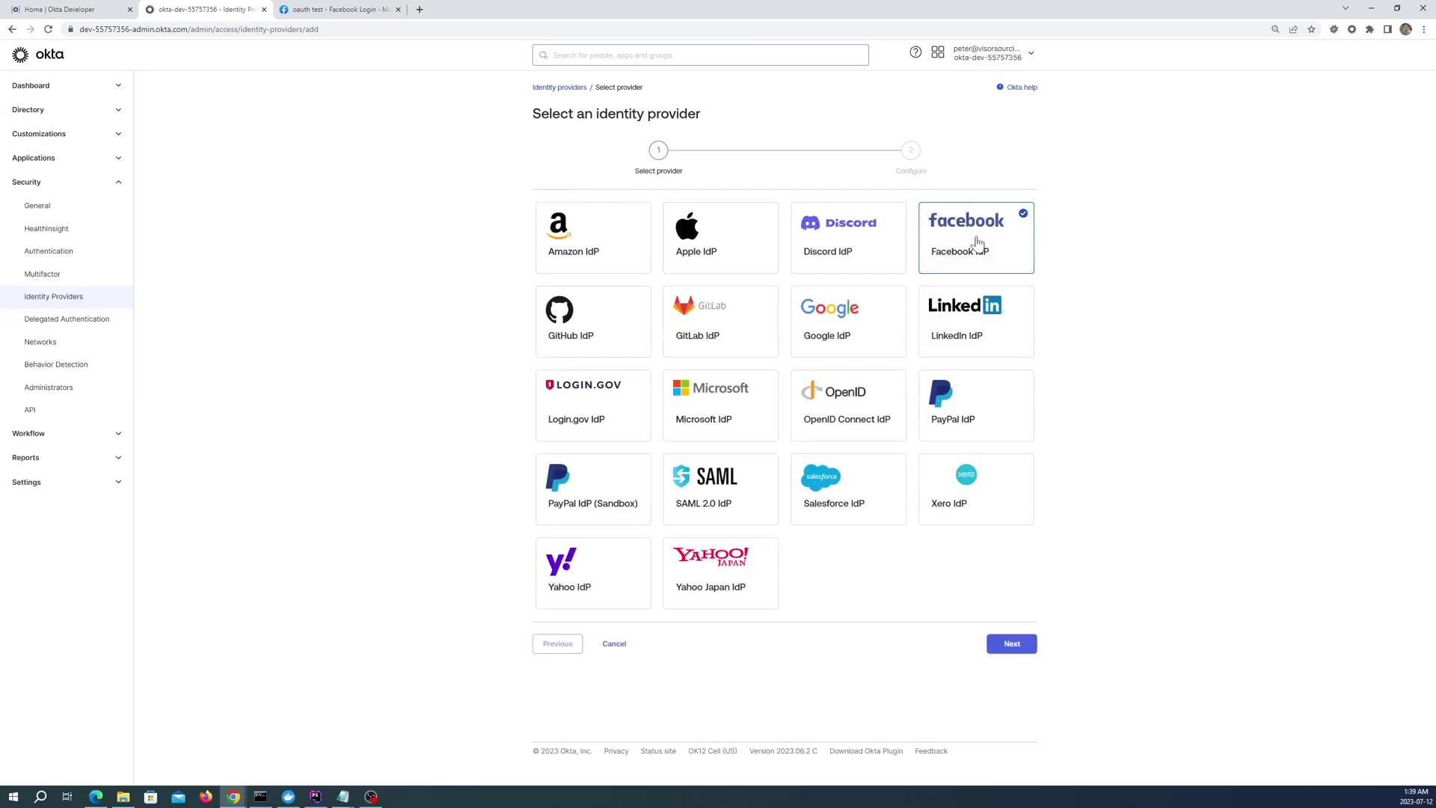
# Continue to the Facebook IdP configuration and name it 'FB Testing'
pyautogui.click(1011, 644)
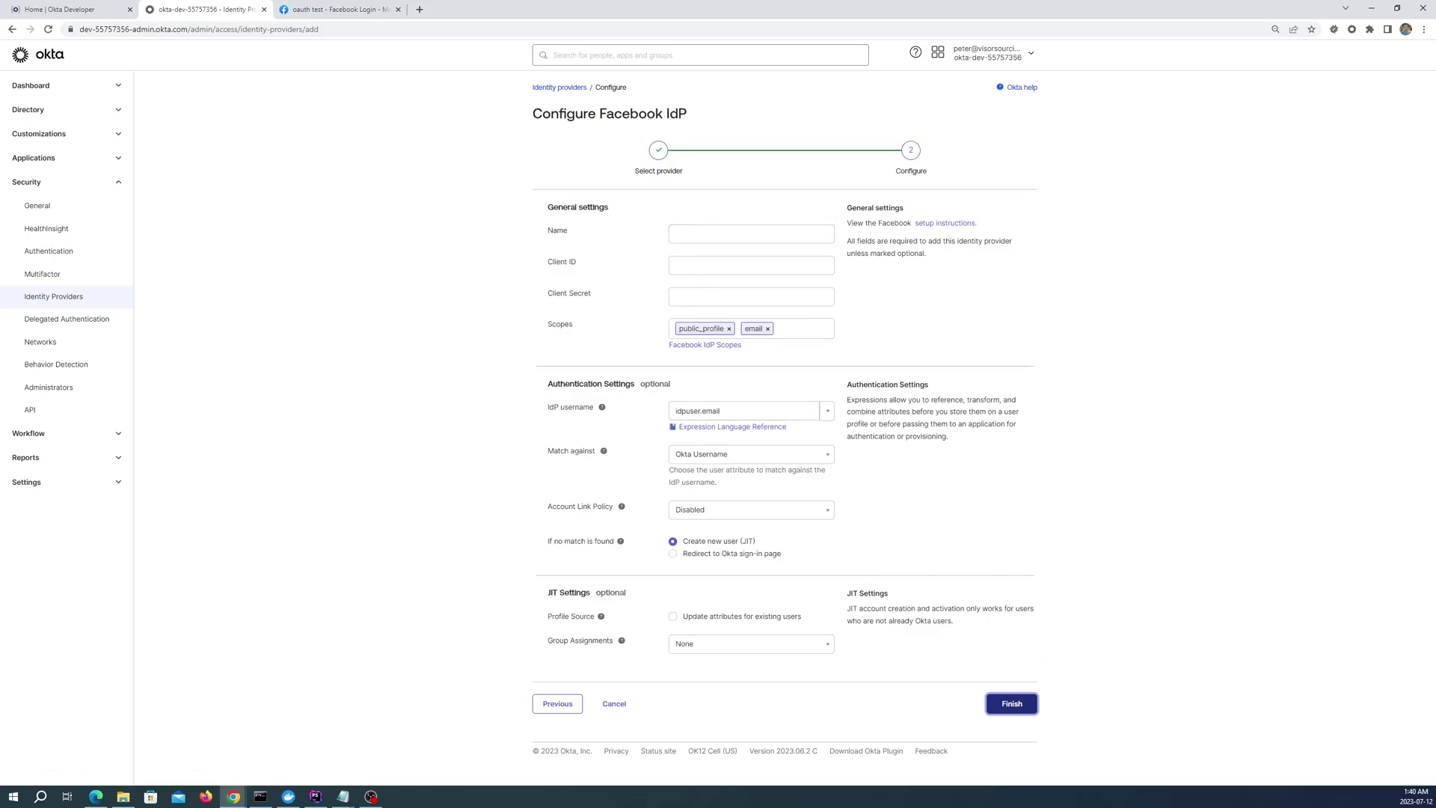
pyautogui.click(691, 233)
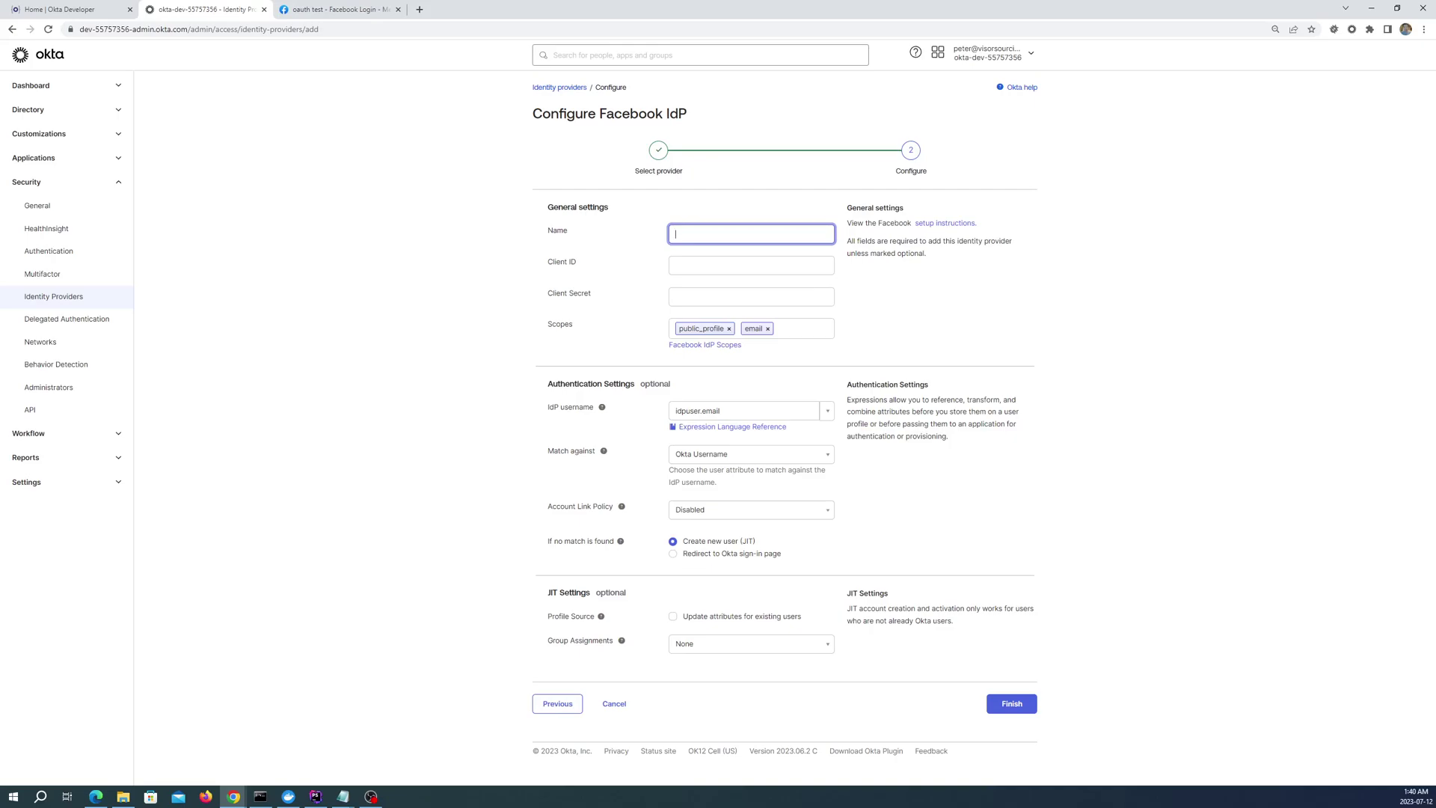
pyautogui.write('FB Testing')
pyautogui.press('Tab')
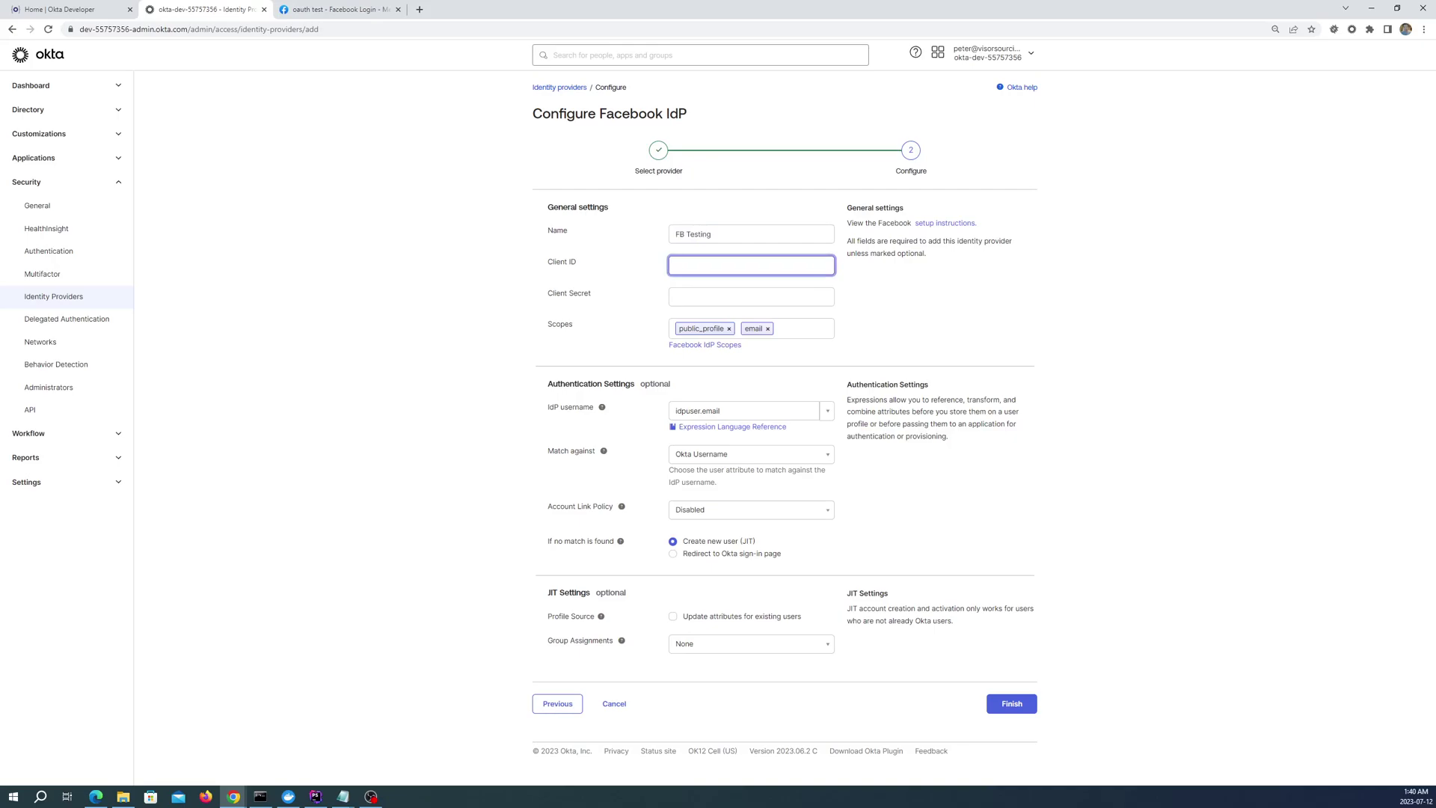
# Copy the App ID from the Facebook app's Basic settings into Okta's Client ID field
pyautogui.click(315, 14)
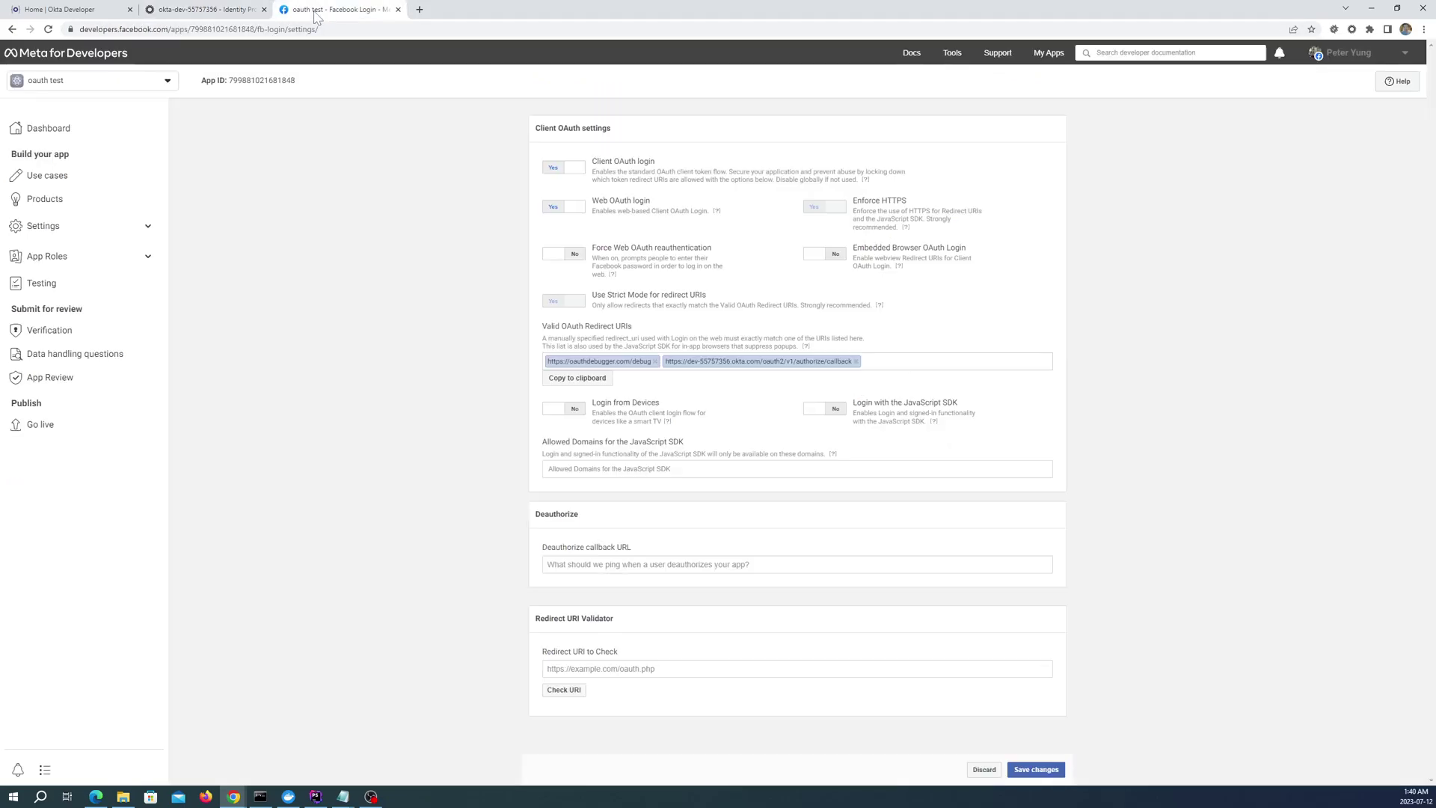
pyautogui.click(74, 227)
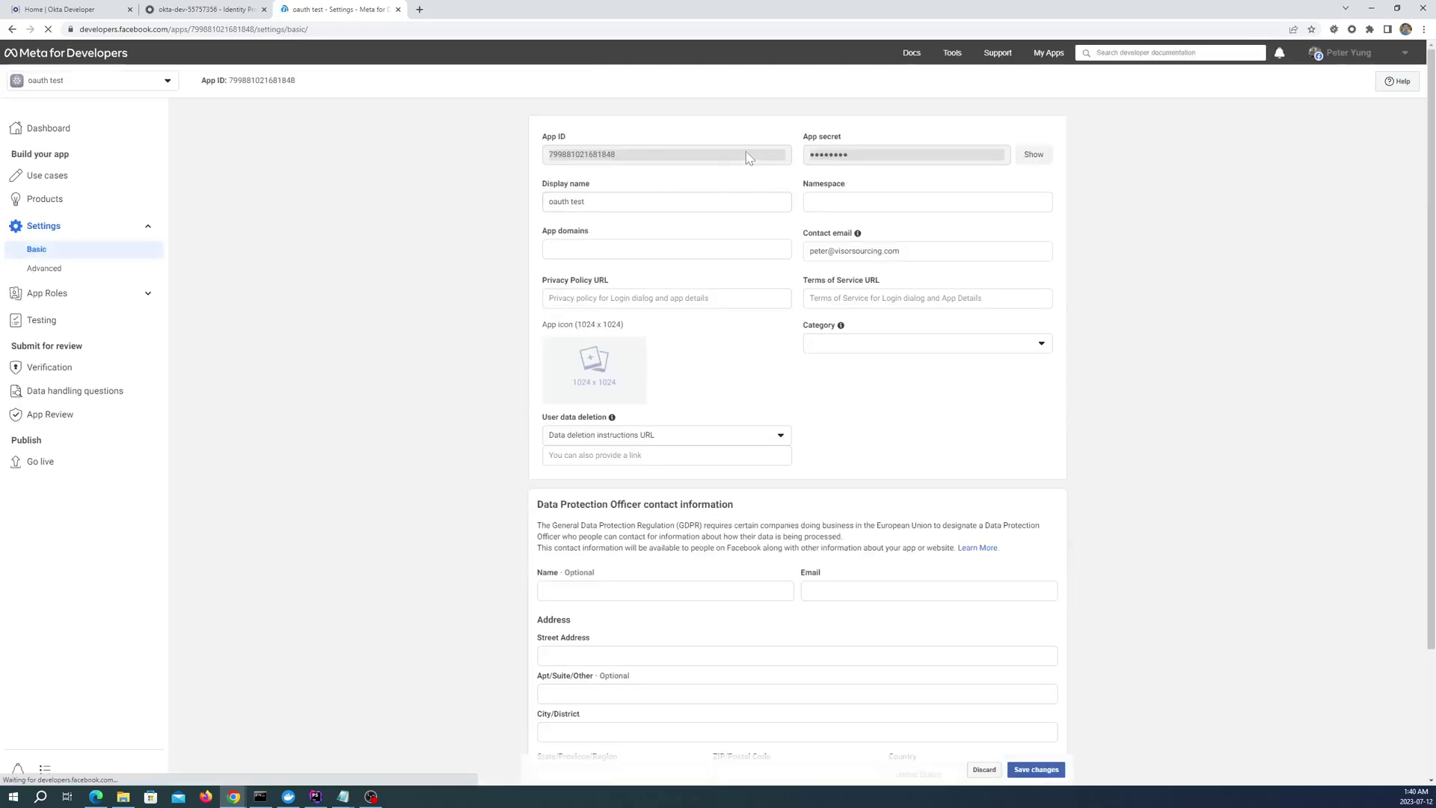
pyautogui.moveTo(631, 156); pyautogui.dragTo(548, 163)
pyautogui.rightClick(578, 162)
pyautogui.click(590, 170)
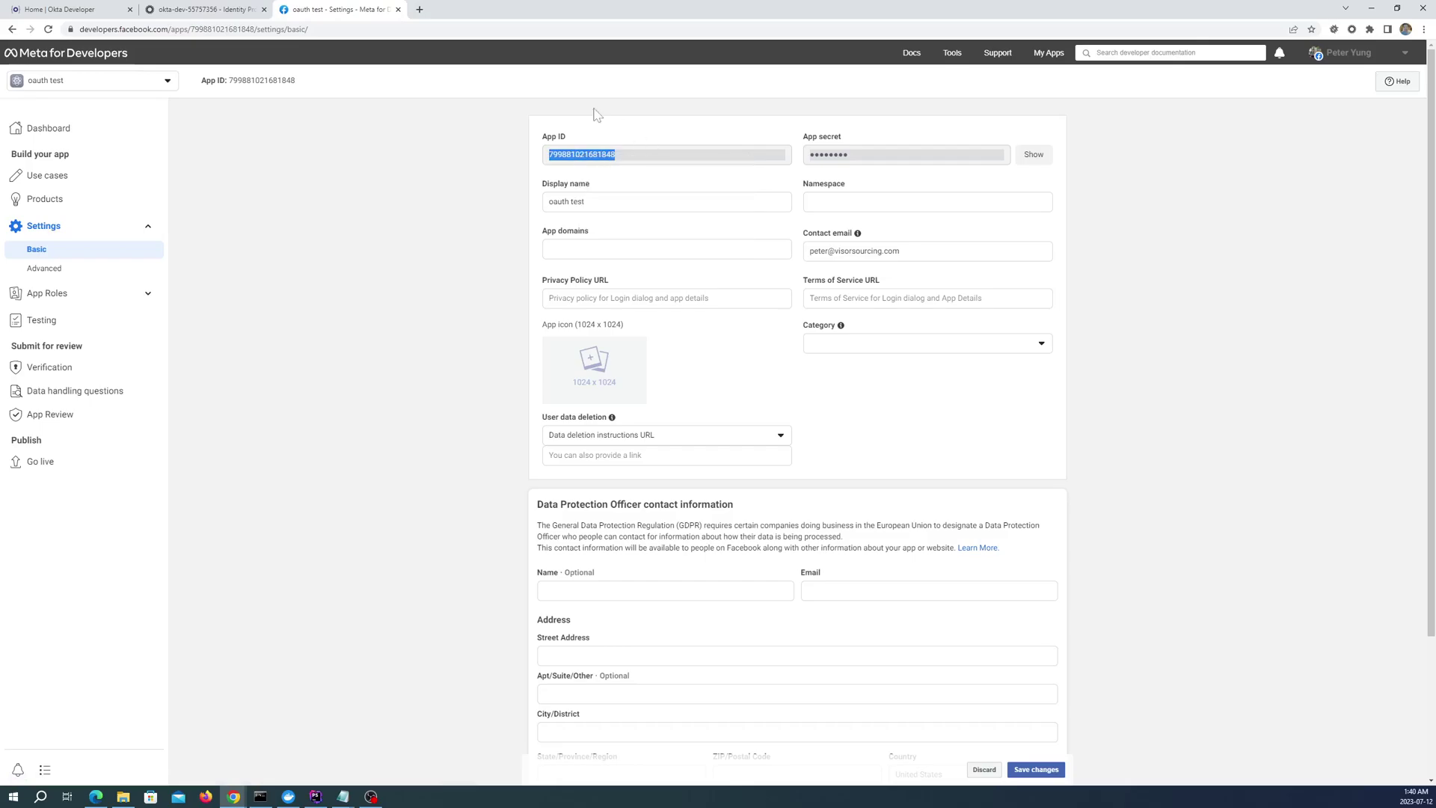
pyautogui.click(205, 9)
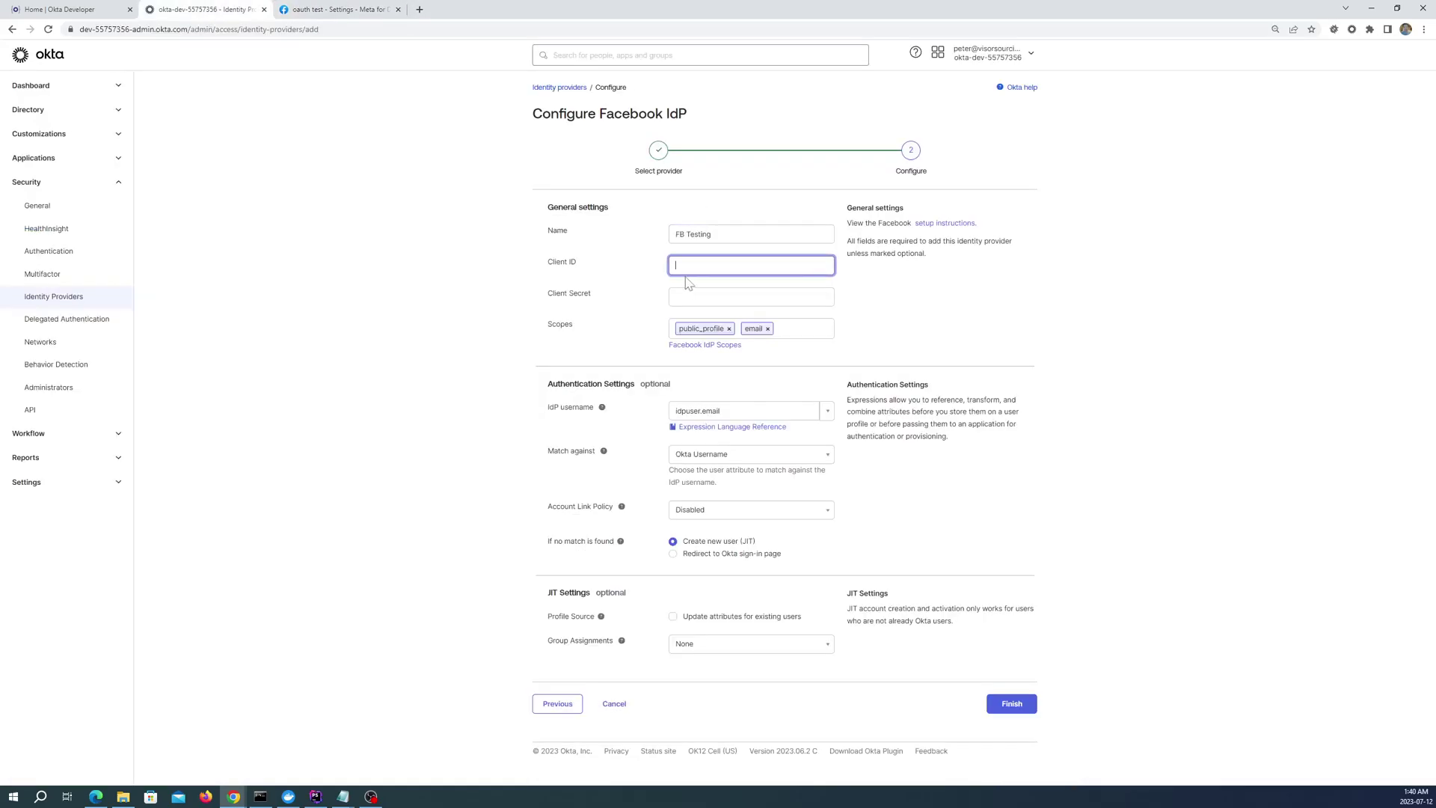
pyautogui.hotkey('ctrl', 'v')
# Reveal and copy the Facebook app secret, then return to the Okta form
pyautogui.click(312, 11)
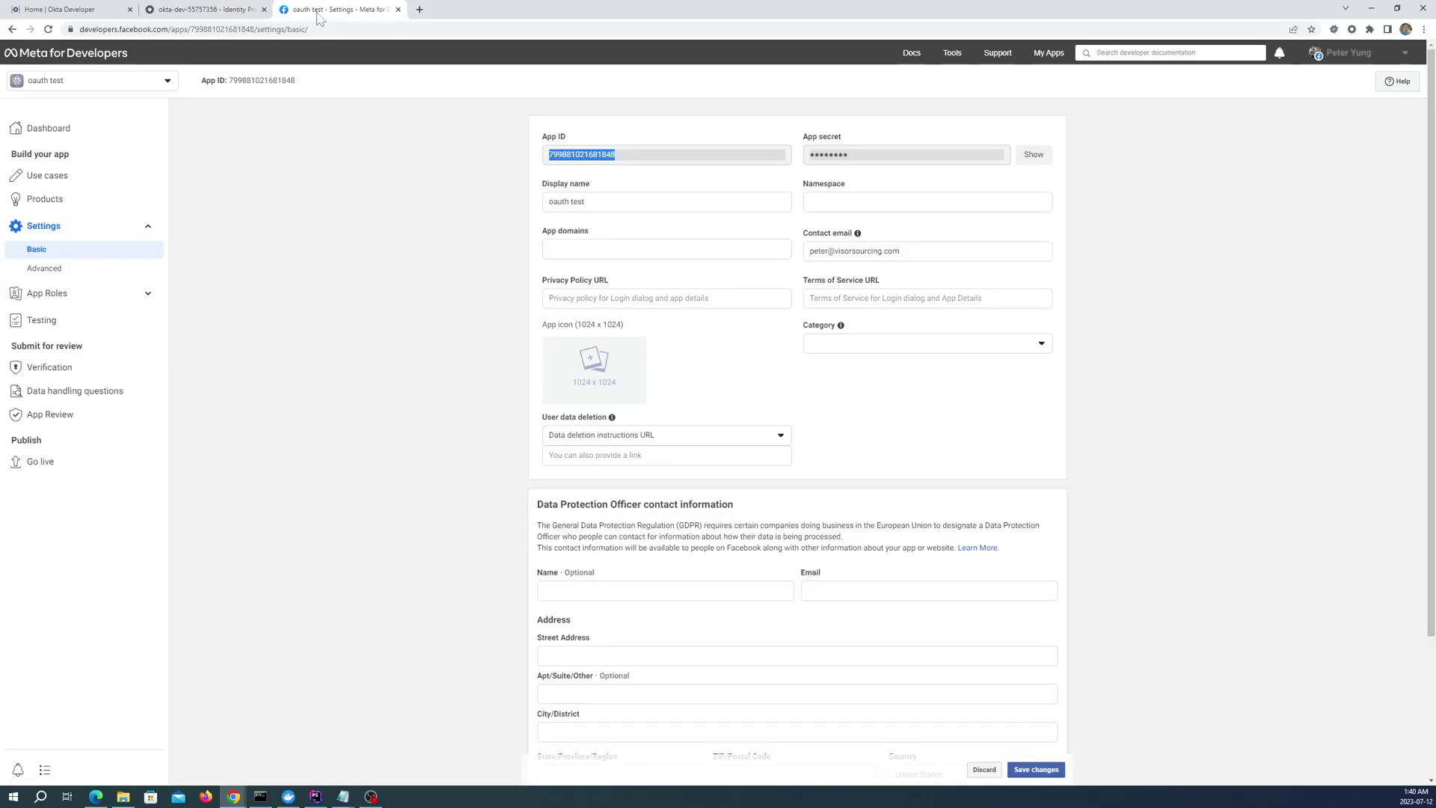
pyautogui.click(1025, 159)
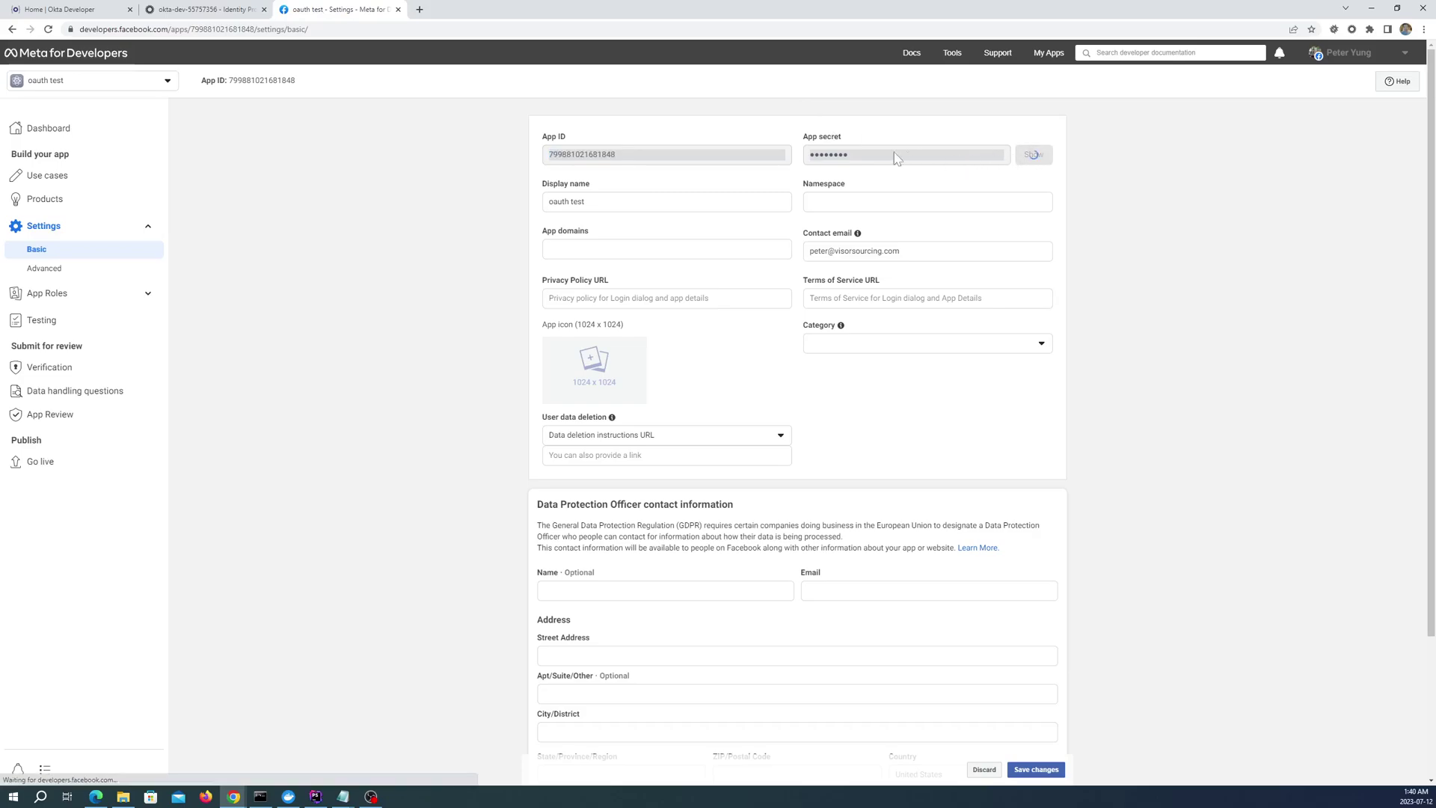
pyautogui.moveTo(956, 158); pyautogui.dragTo(797, 160)
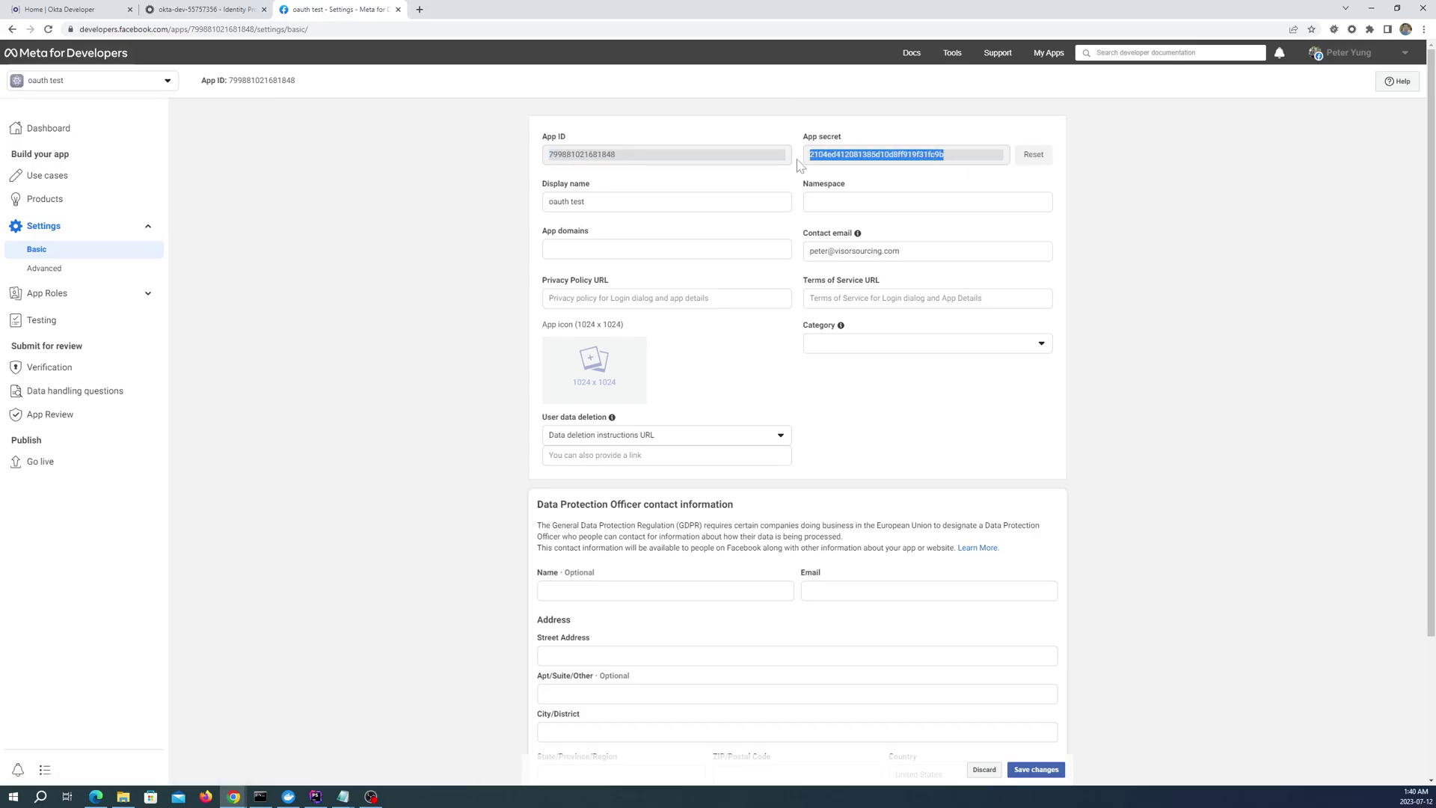
pyautogui.rightClick(848, 166)
pyautogui.click(867, 173)
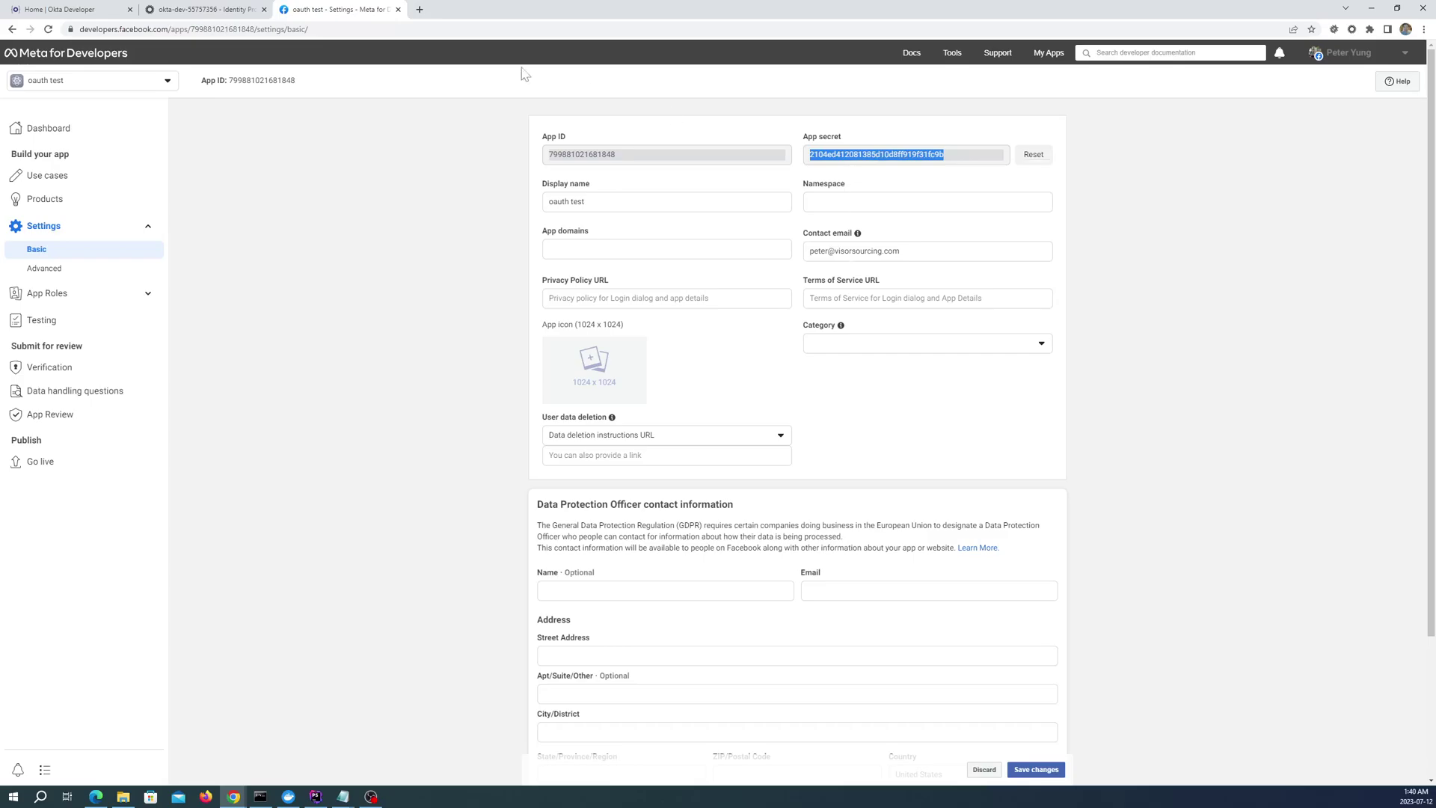
pyautogui.click(205, 9)
# Paste the app secret into Client Secret and set Account Link Policy to Automatic
pyautogui.click(725, 297)
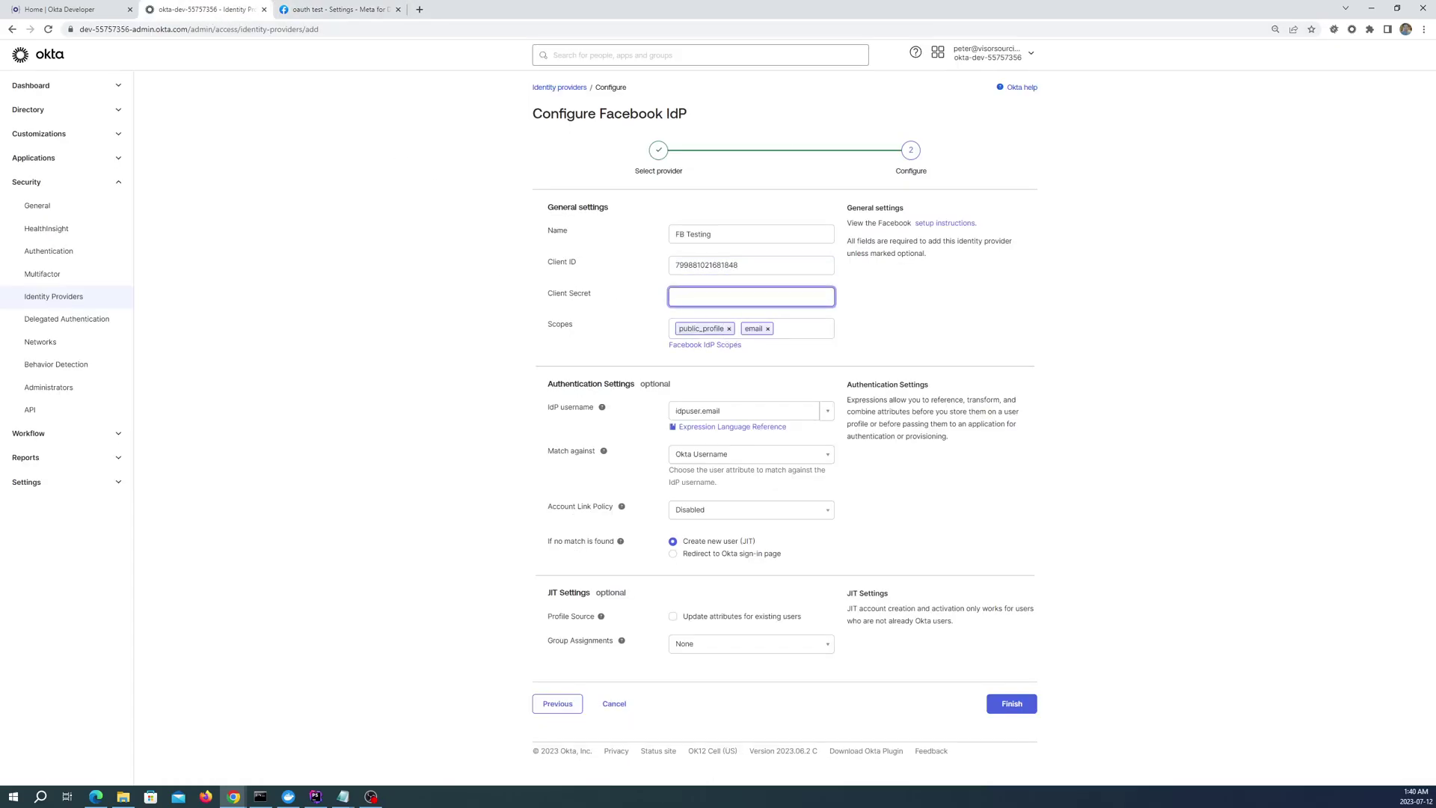
pyautogui.hotkey('ctrl', 'v')
pyautogui.click(834, 370)
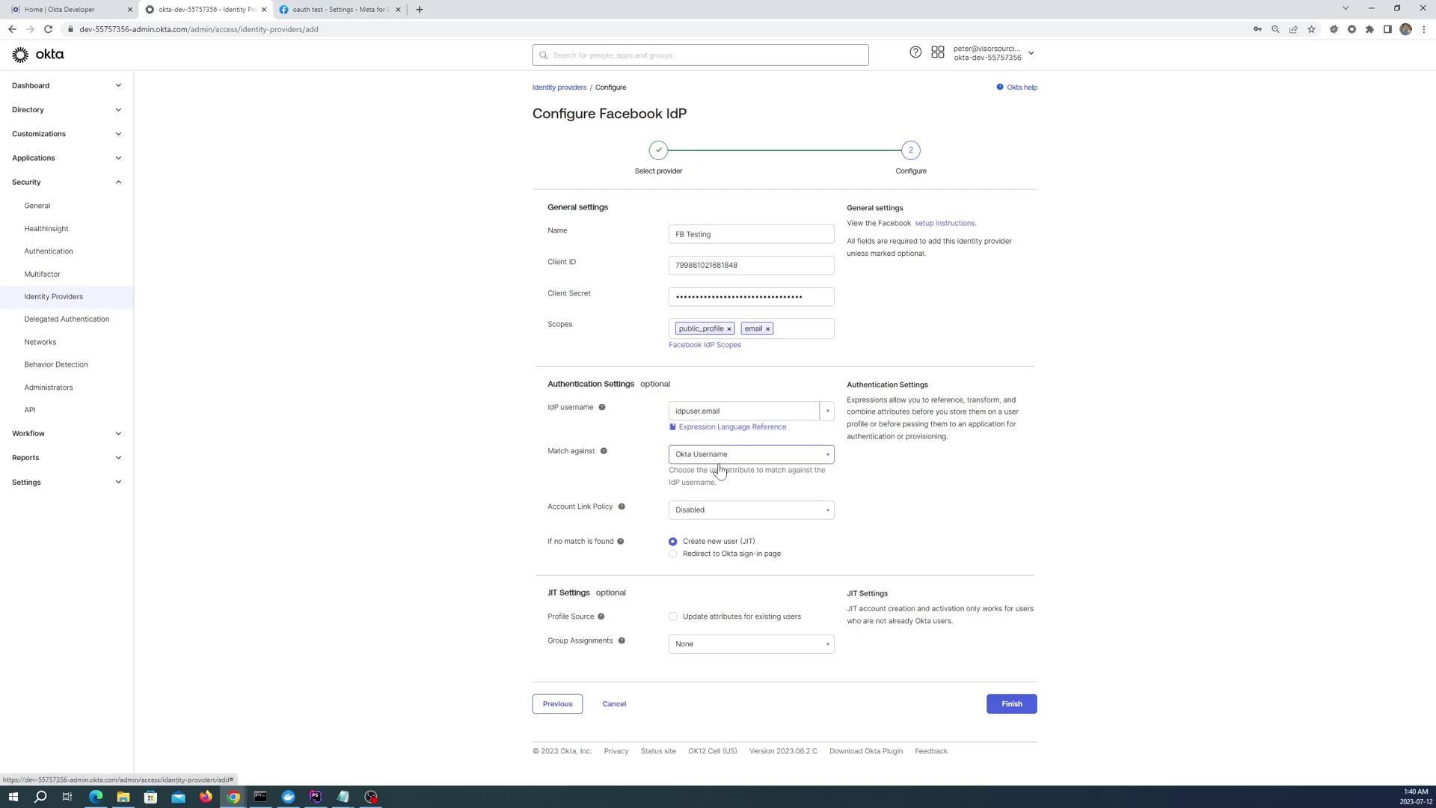
pyautogui.click(823, 516)
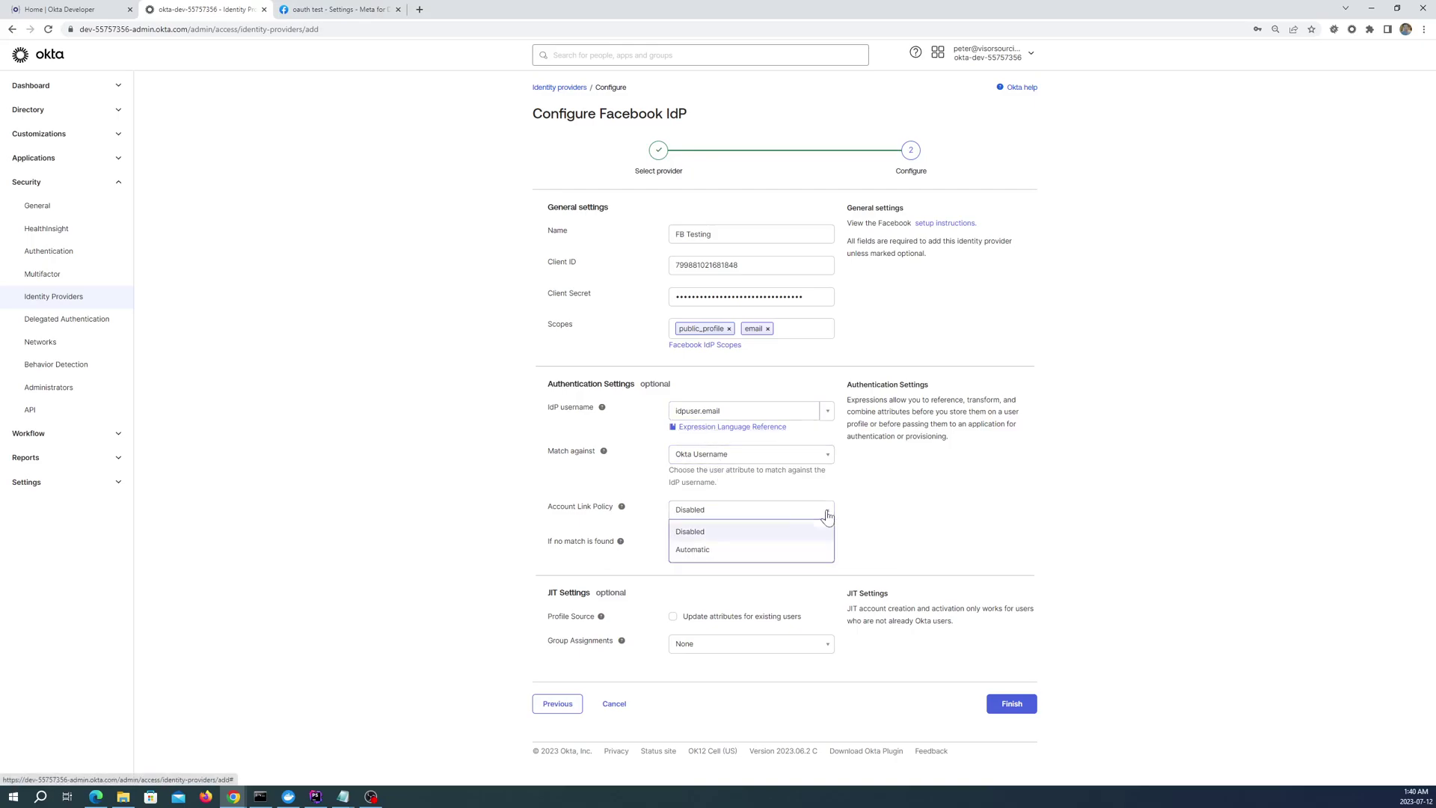
pyautogui.click(695, 549)
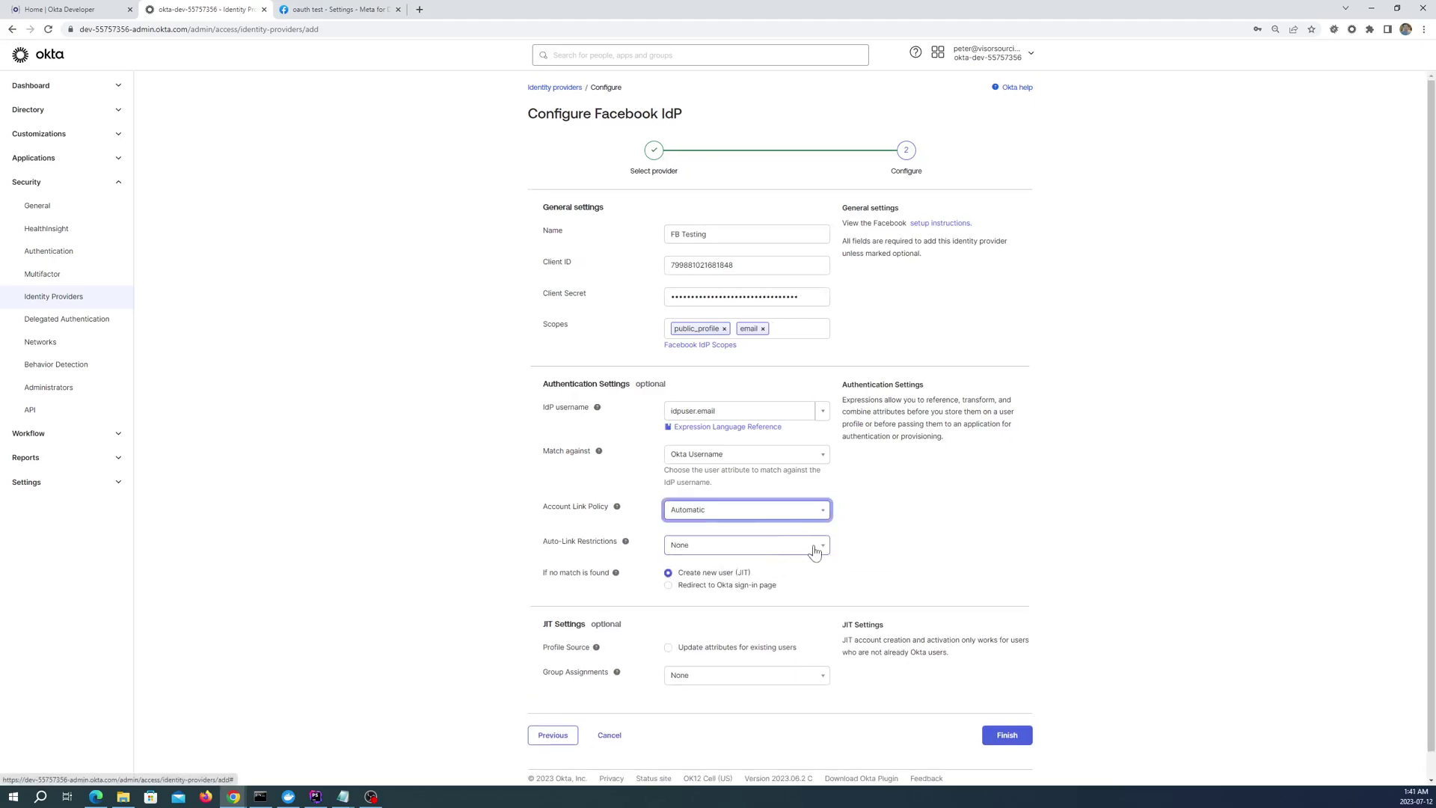
pyautogui.scroll(-1, 841, 560)
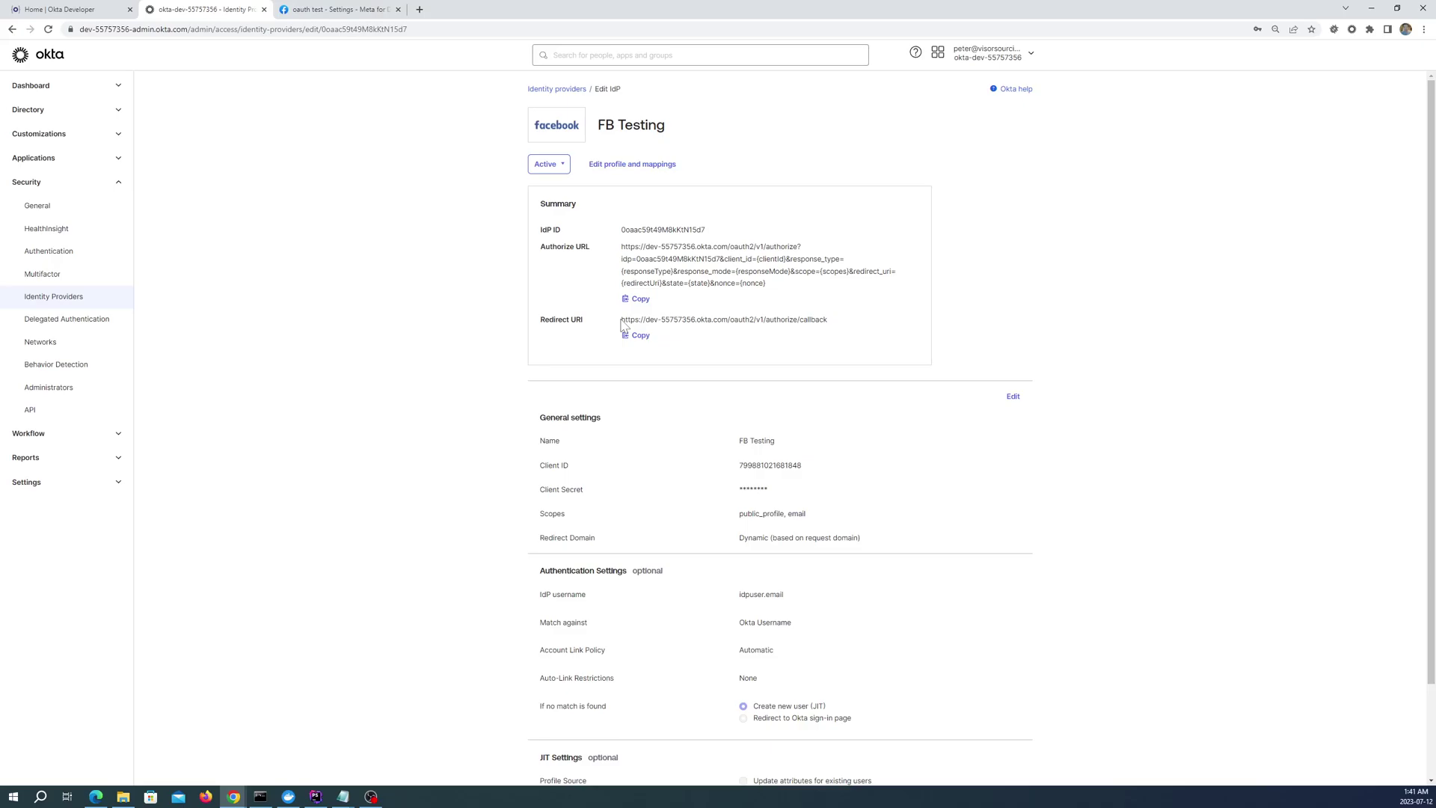
# Copy the Okta redirect URI, review the Facebook Login settings, then return to Okta's Identity Providers
pyautogui.click(637, 336)
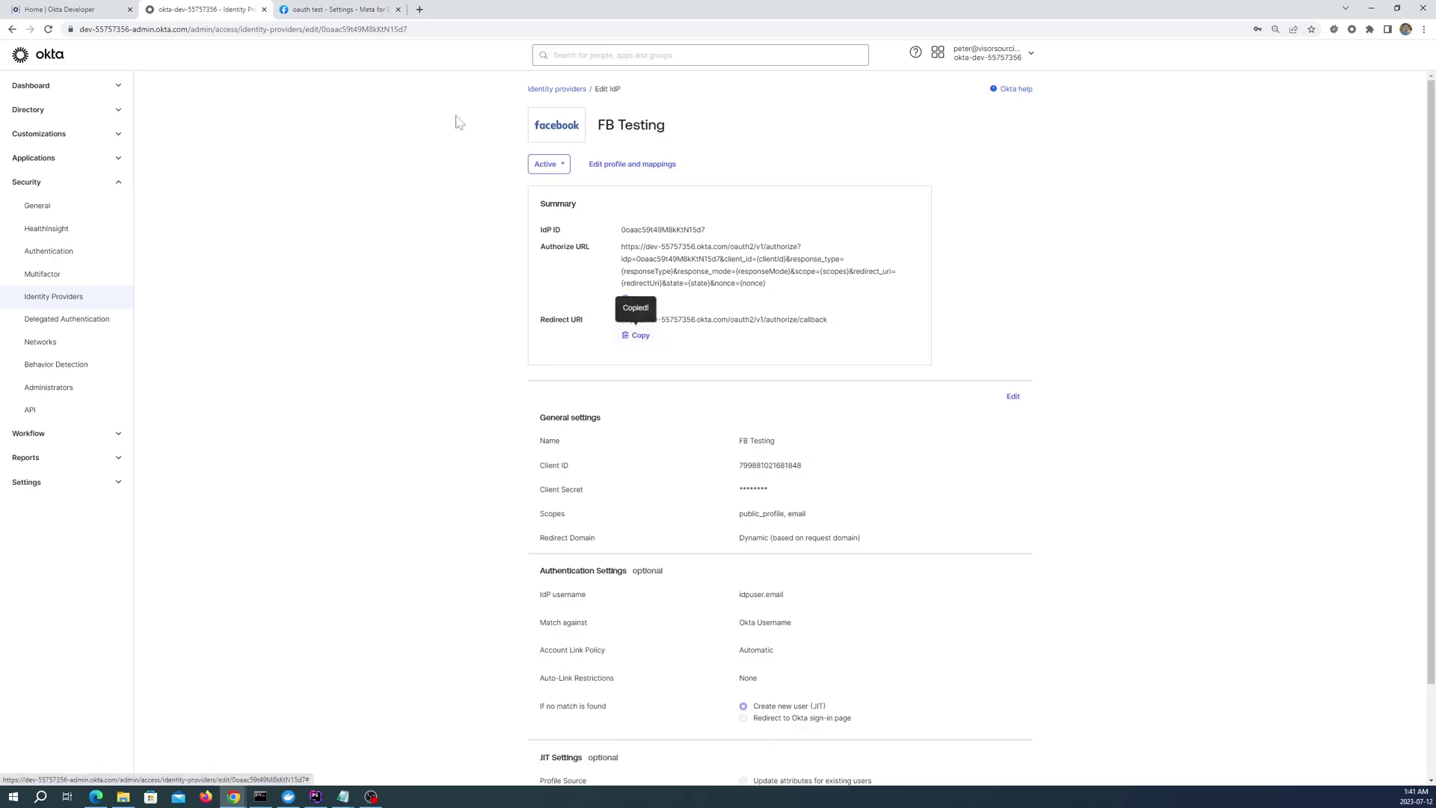
pyautogui.click(327, 10)
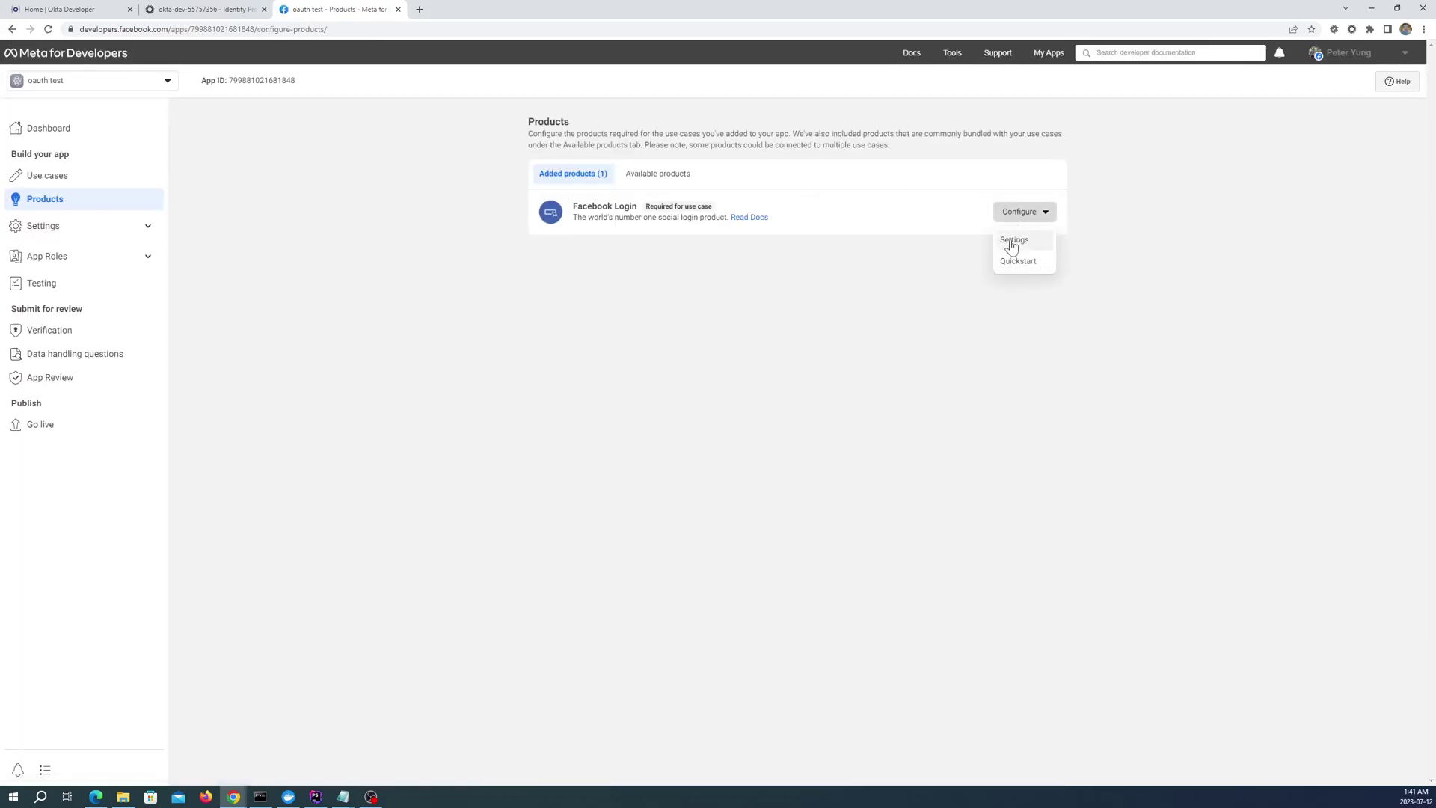
pyautogui.click(1014, 241)
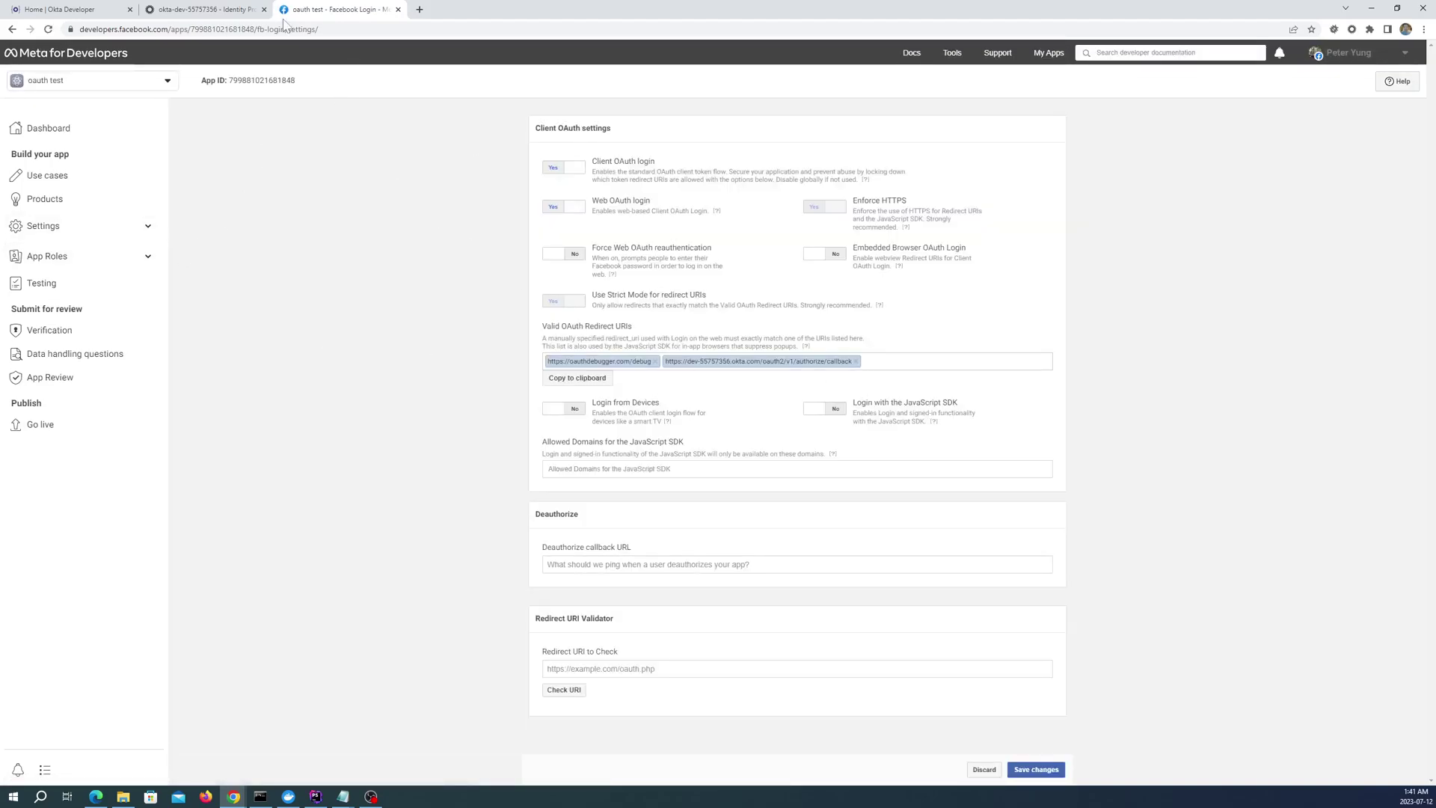
pyautogui.click(225, 10)
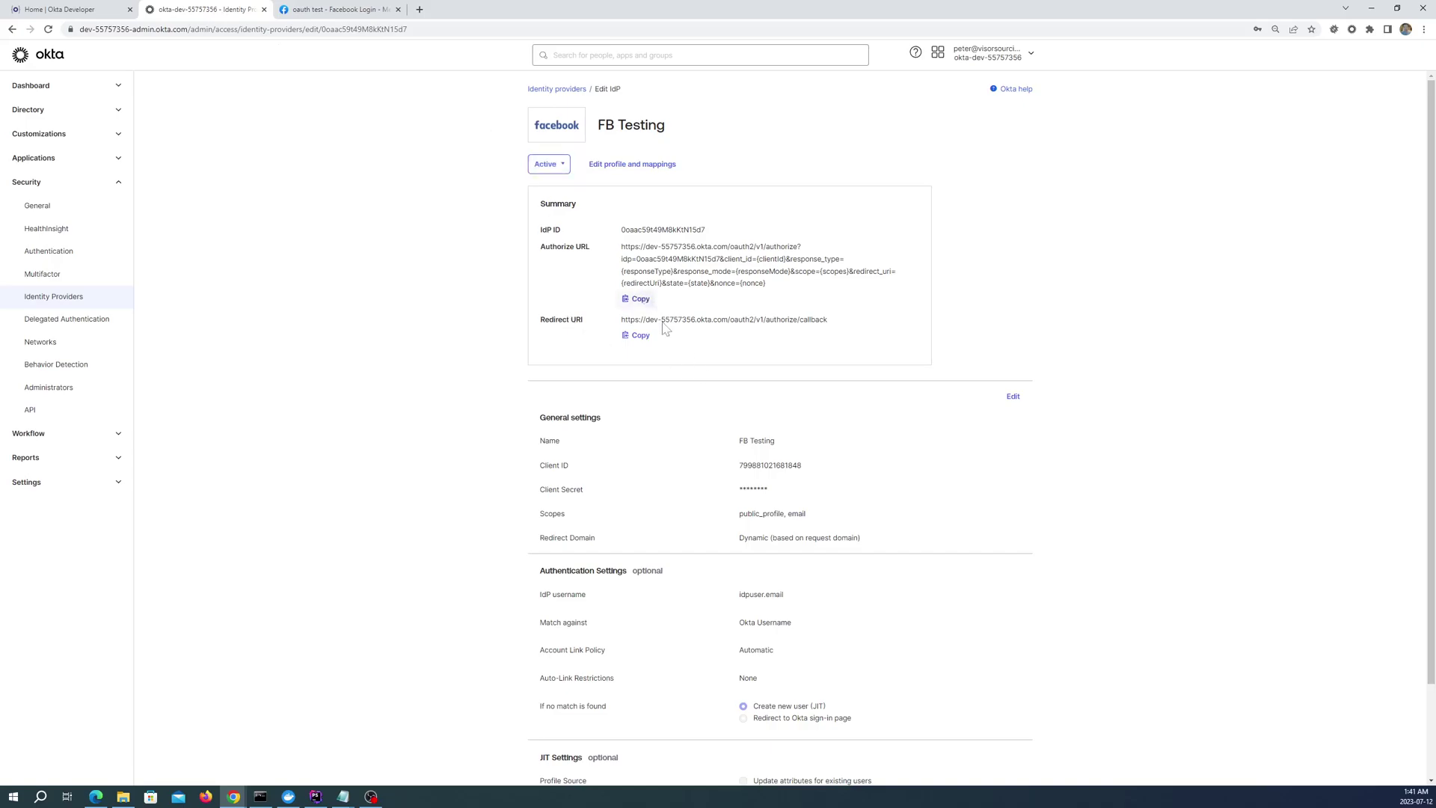
pyautogui.scroll(-2, 695, 446)
pyautogui.scroll(2, 695, 446)
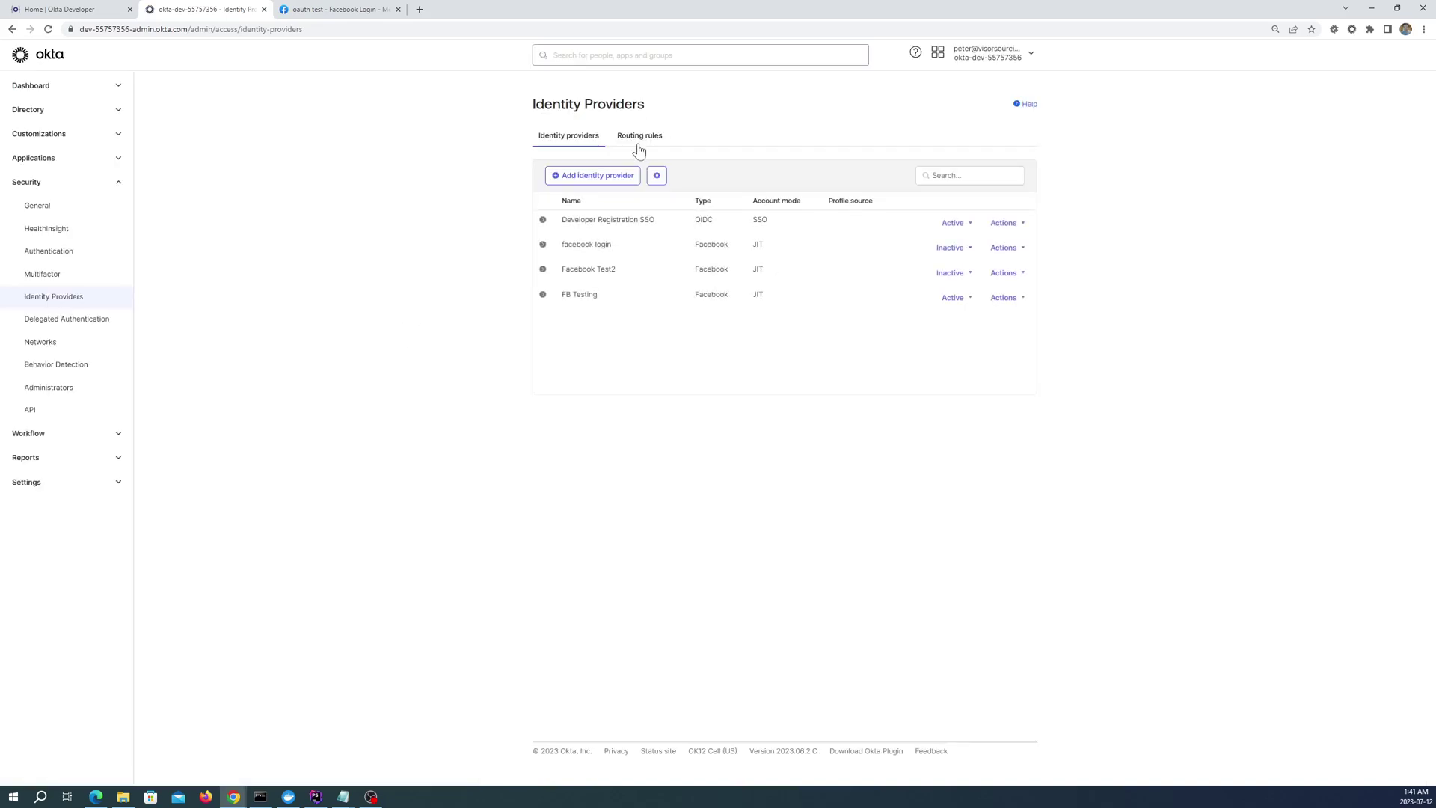
# Create a routing rule named 'FB Route Rule' using the FB Testing identity provider and activate it
pyautogui.click(638, 147)
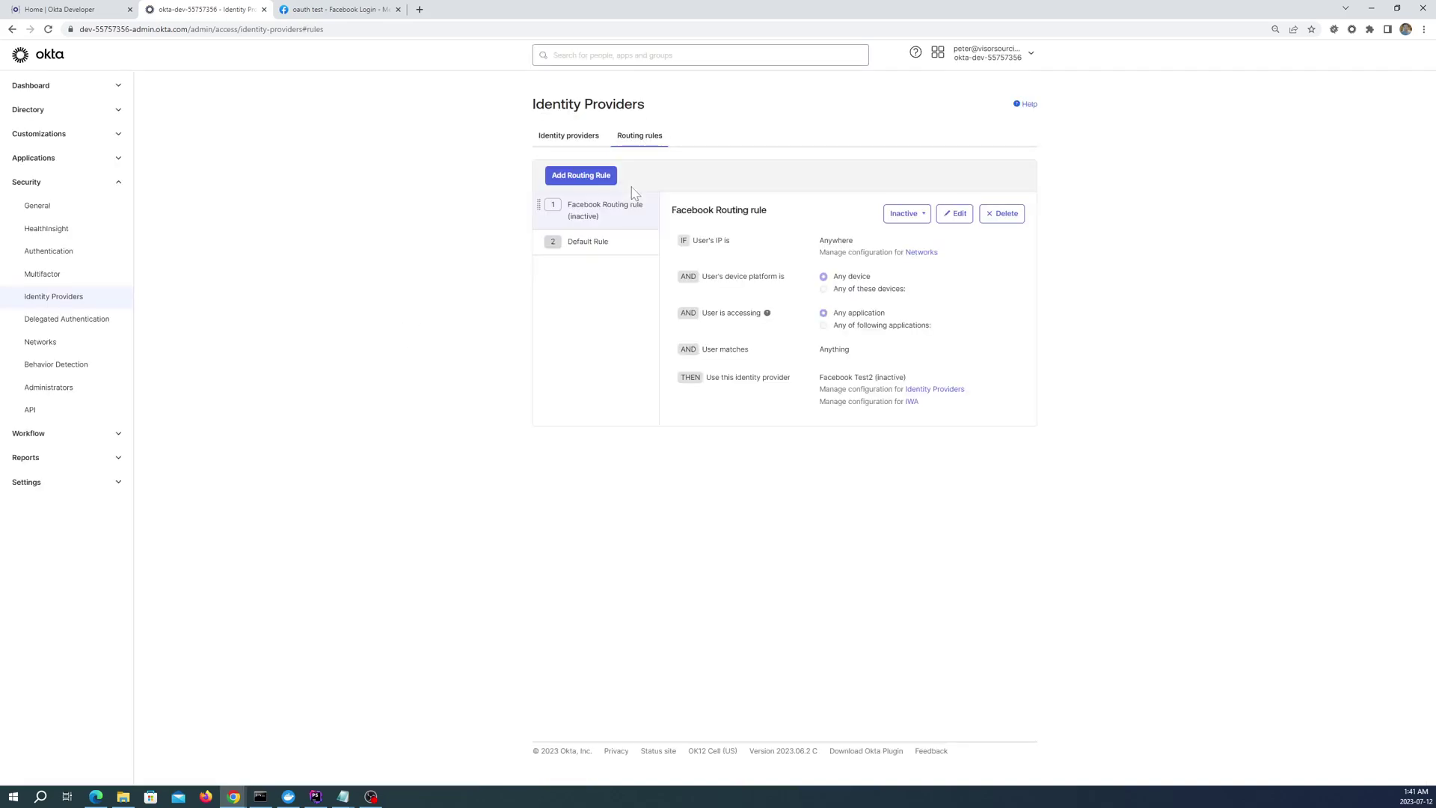
pyautogui.click(584, 182)
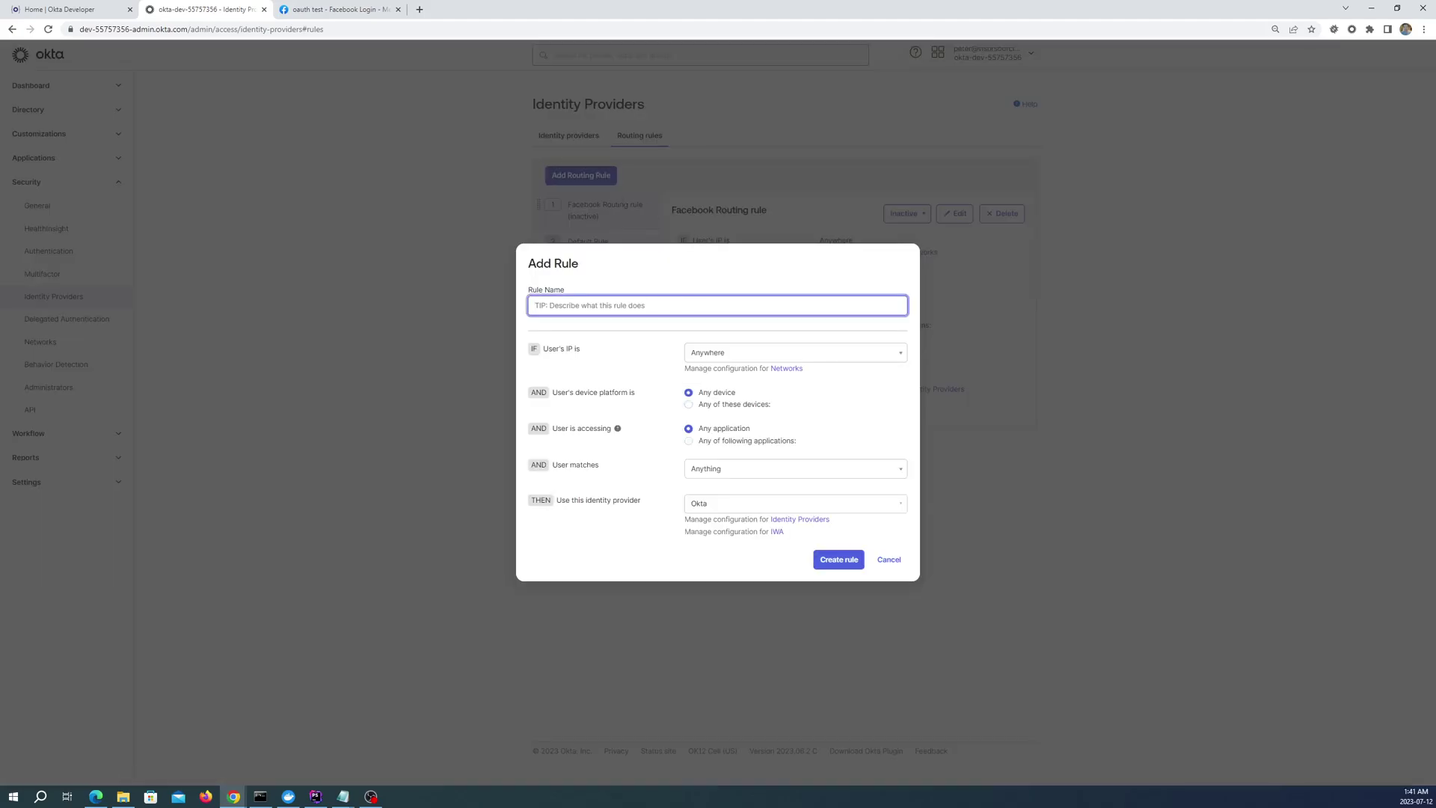
pyautogui.write('FB Route Rule')
pyautogui.click(893, 506)
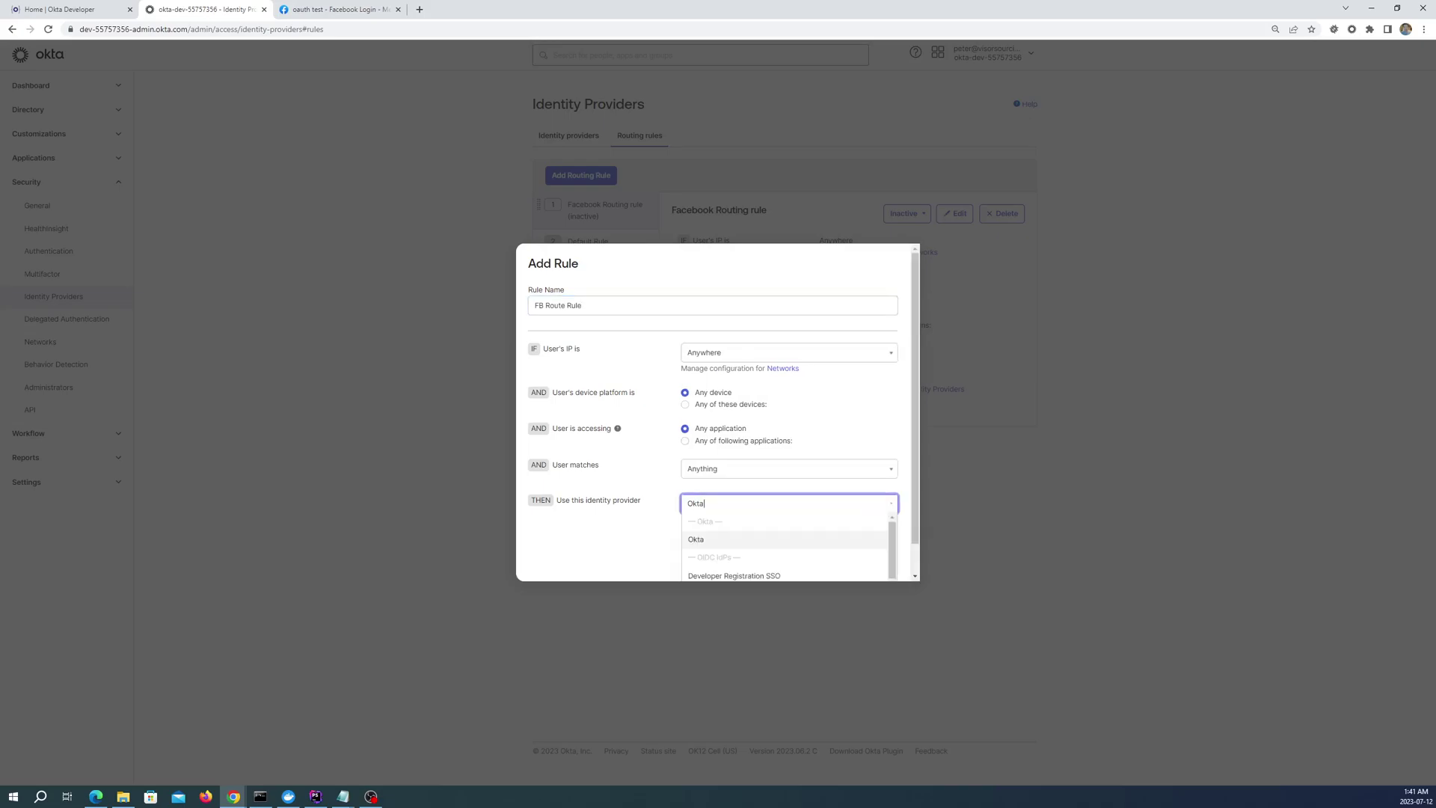
pyautogui.click(914, 508)
pyautogui.click(895, 503)
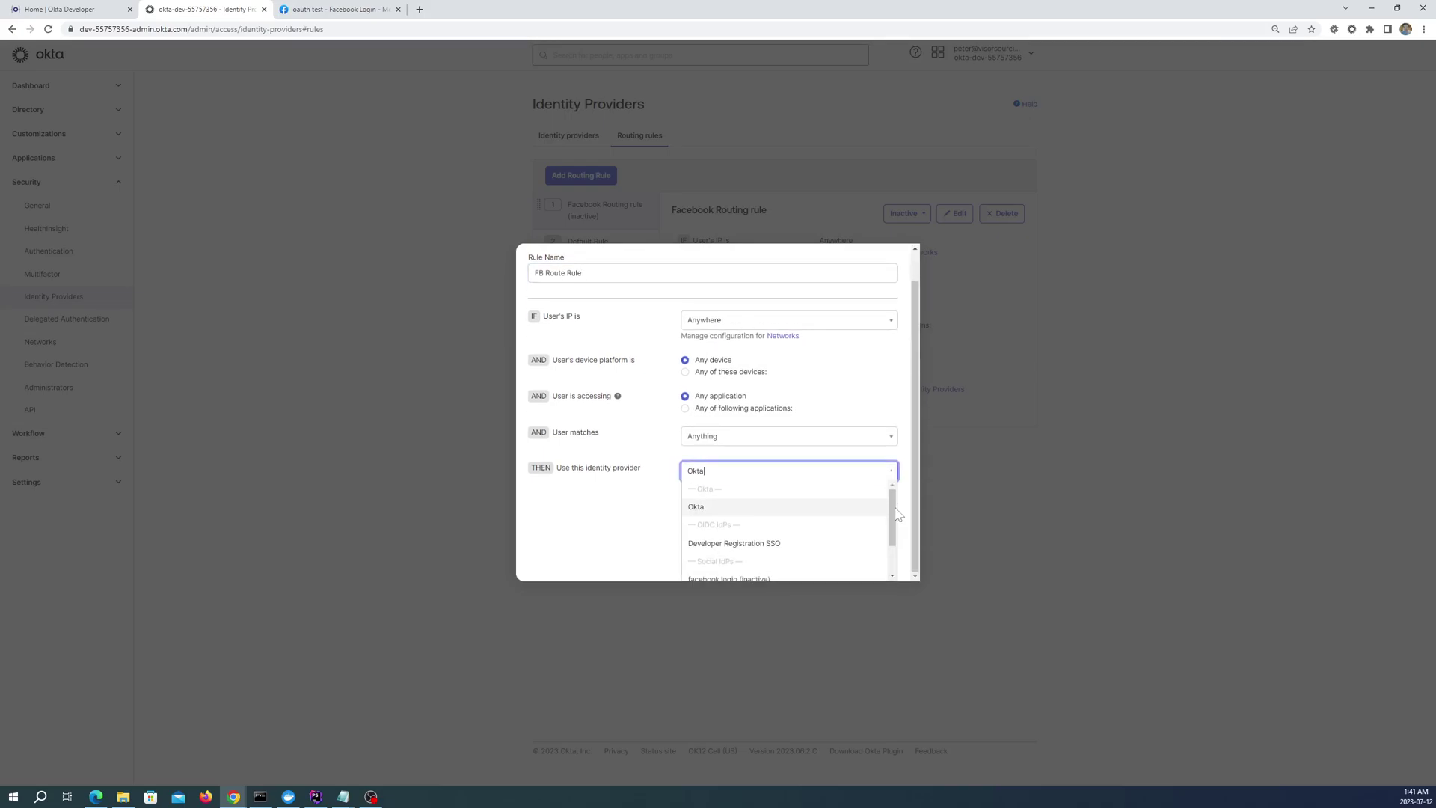
pyautogui.moveTo(893, 522); pyautogui.dragTo(892, 554)
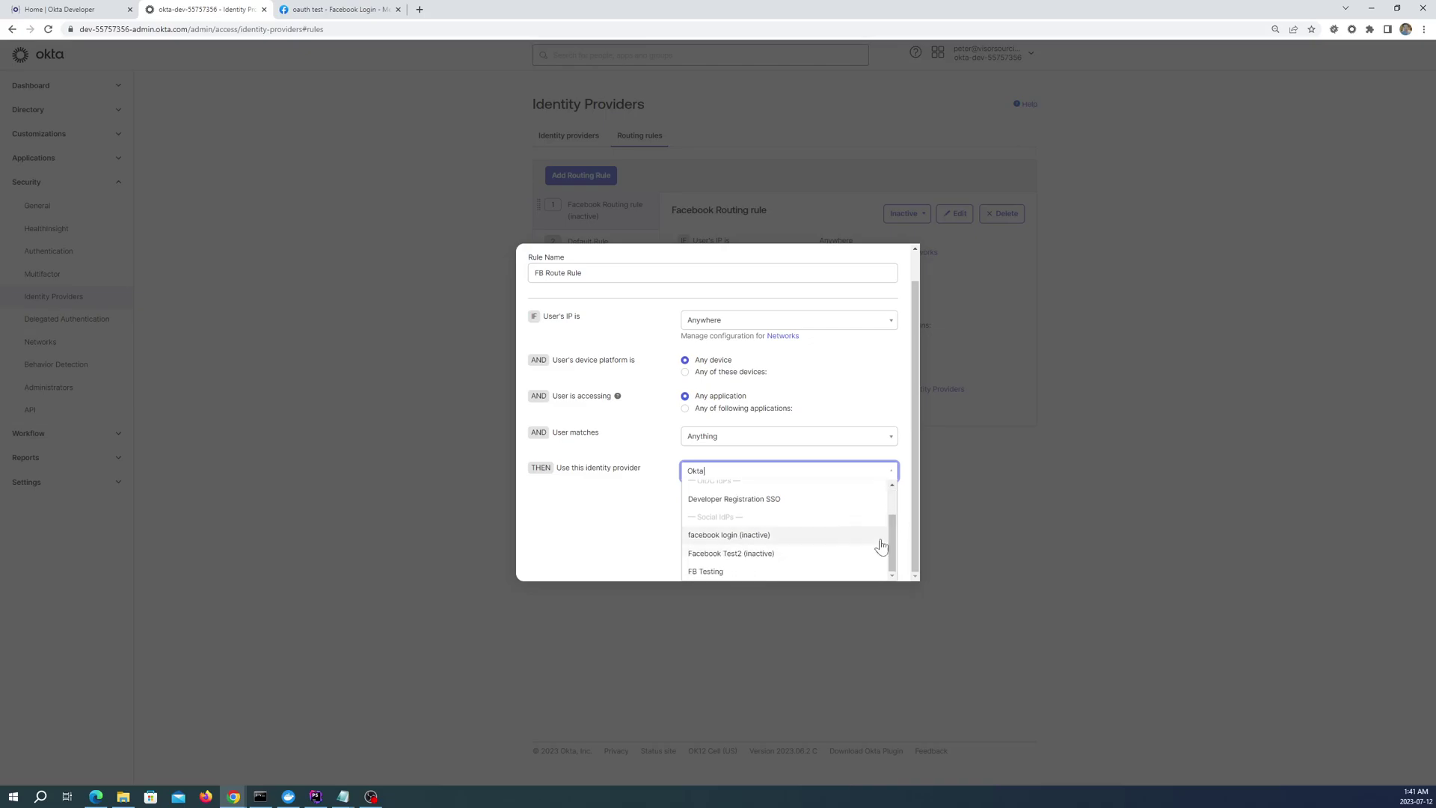
pyautogui.click(751, 572)
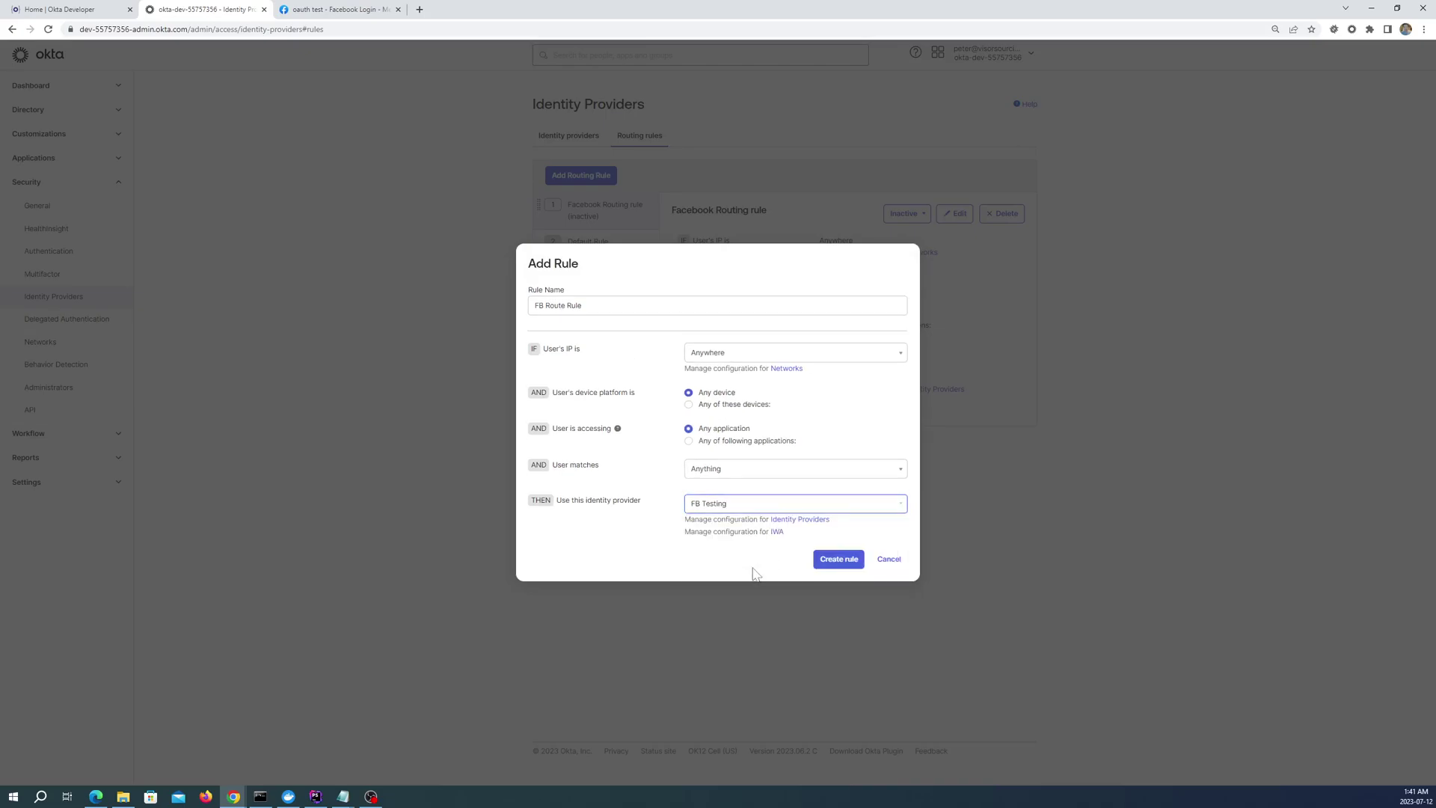
pyautogui.click(829, 562)
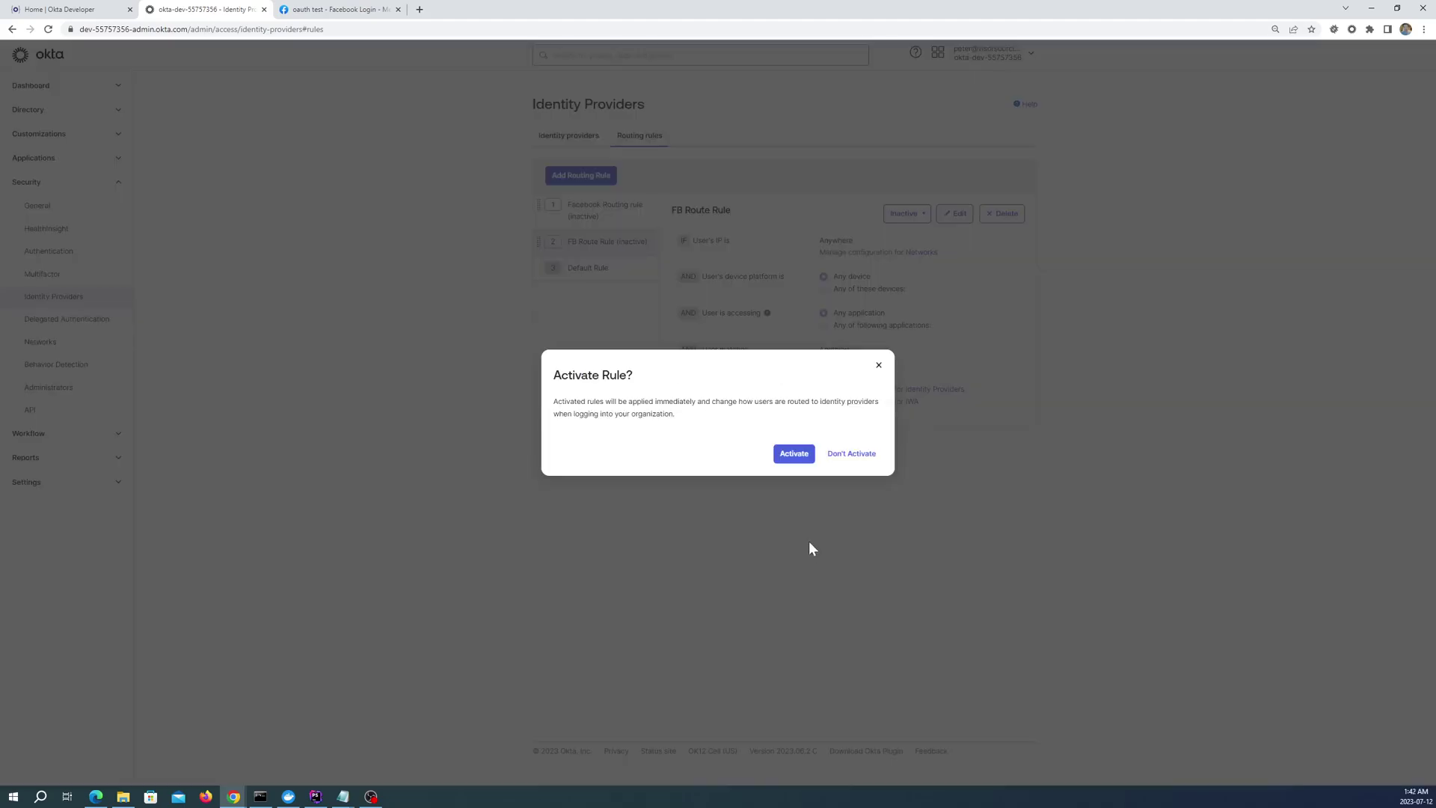
pyautogui.click(802, 456)
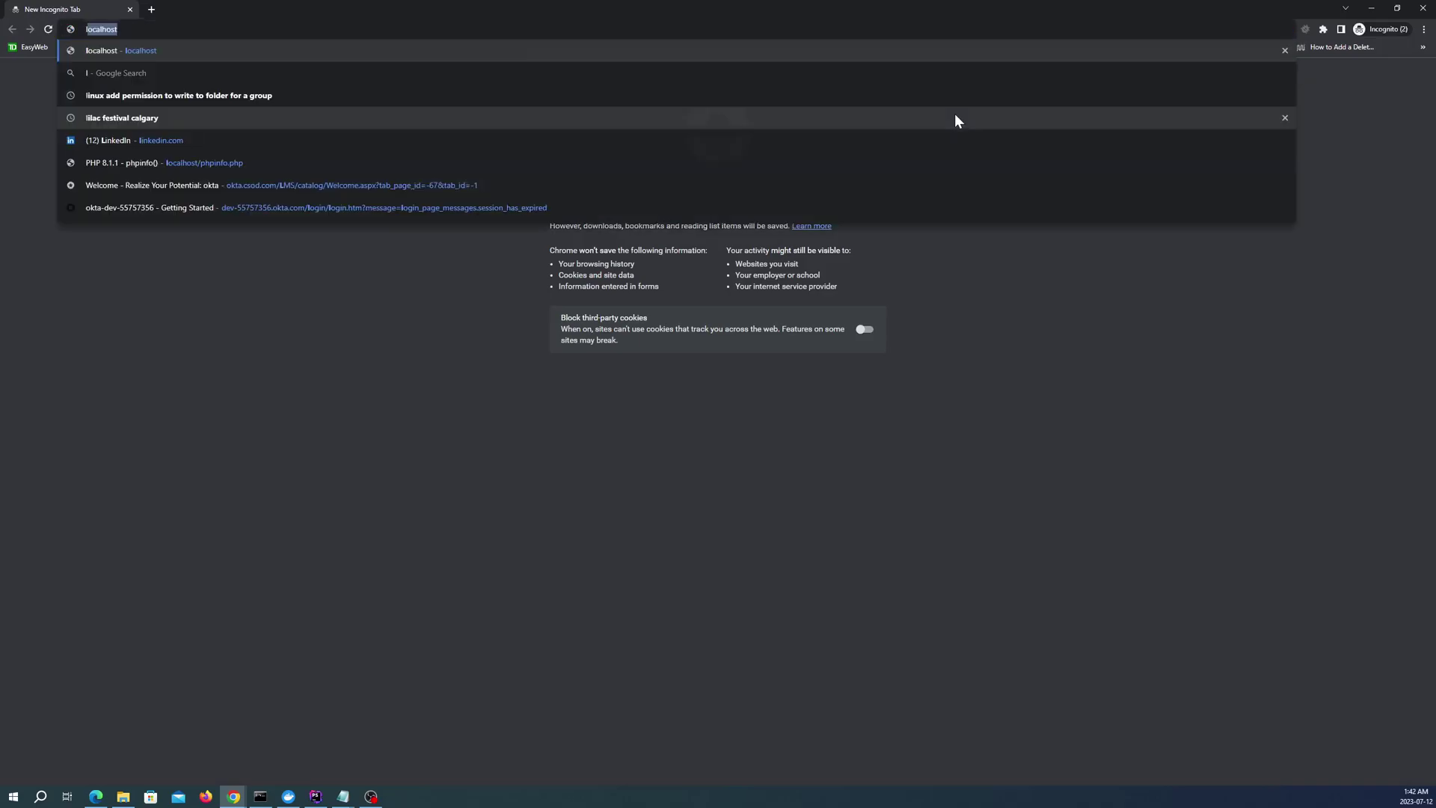
# Load the localhost app page in the private window
pyautogui.press('Return')
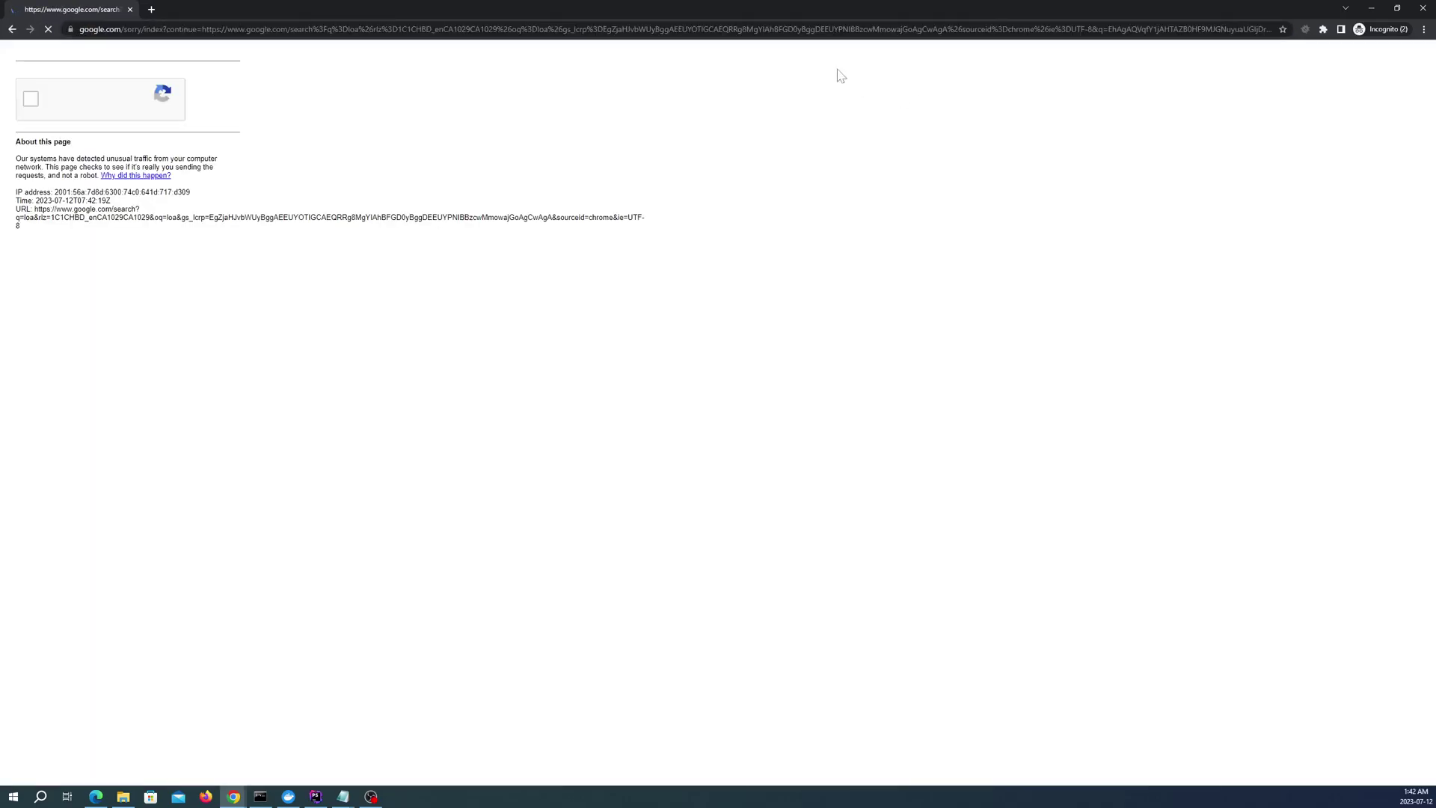
pyautogui.click(793, 33)
pyautogui.write('localhost')
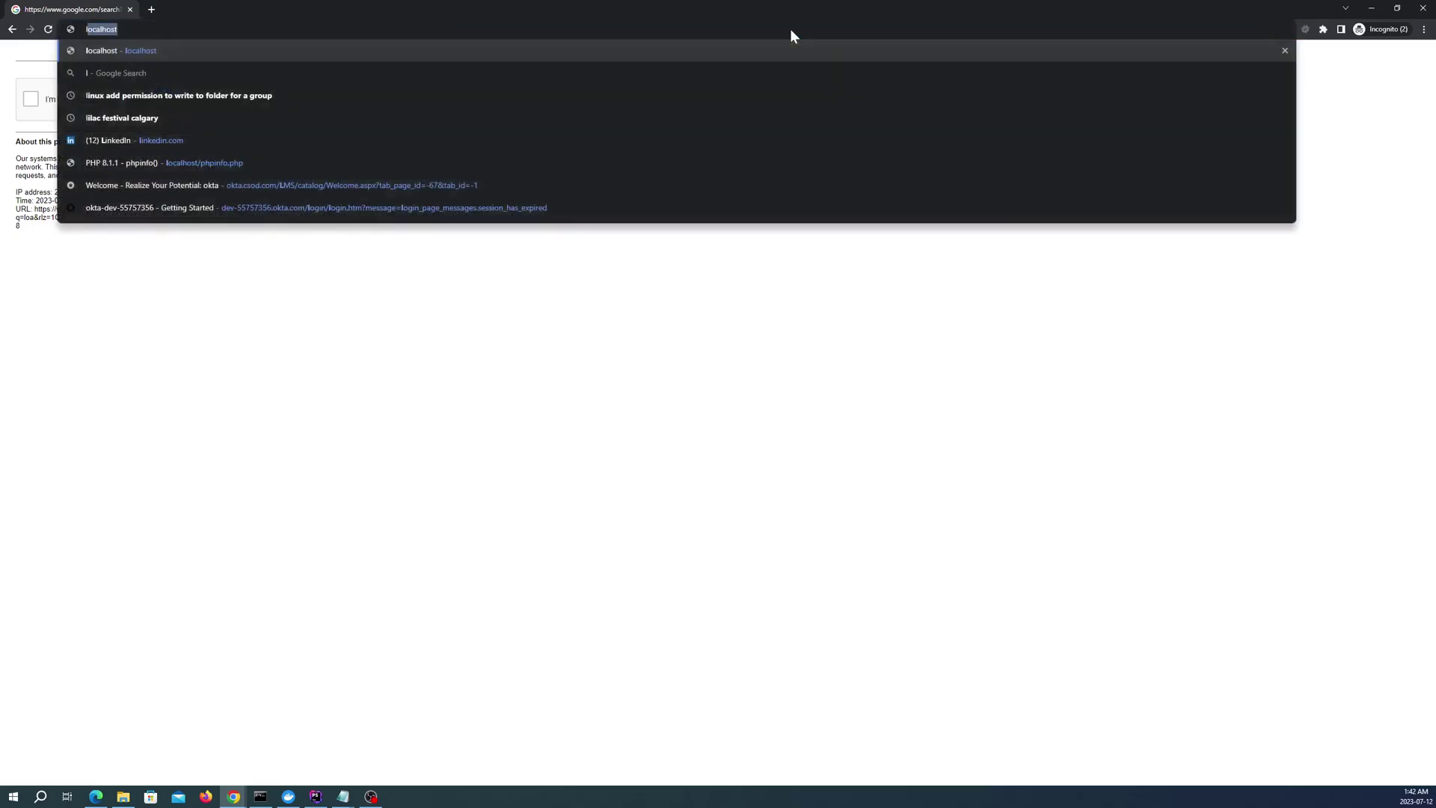
pyautogui.press('Return')
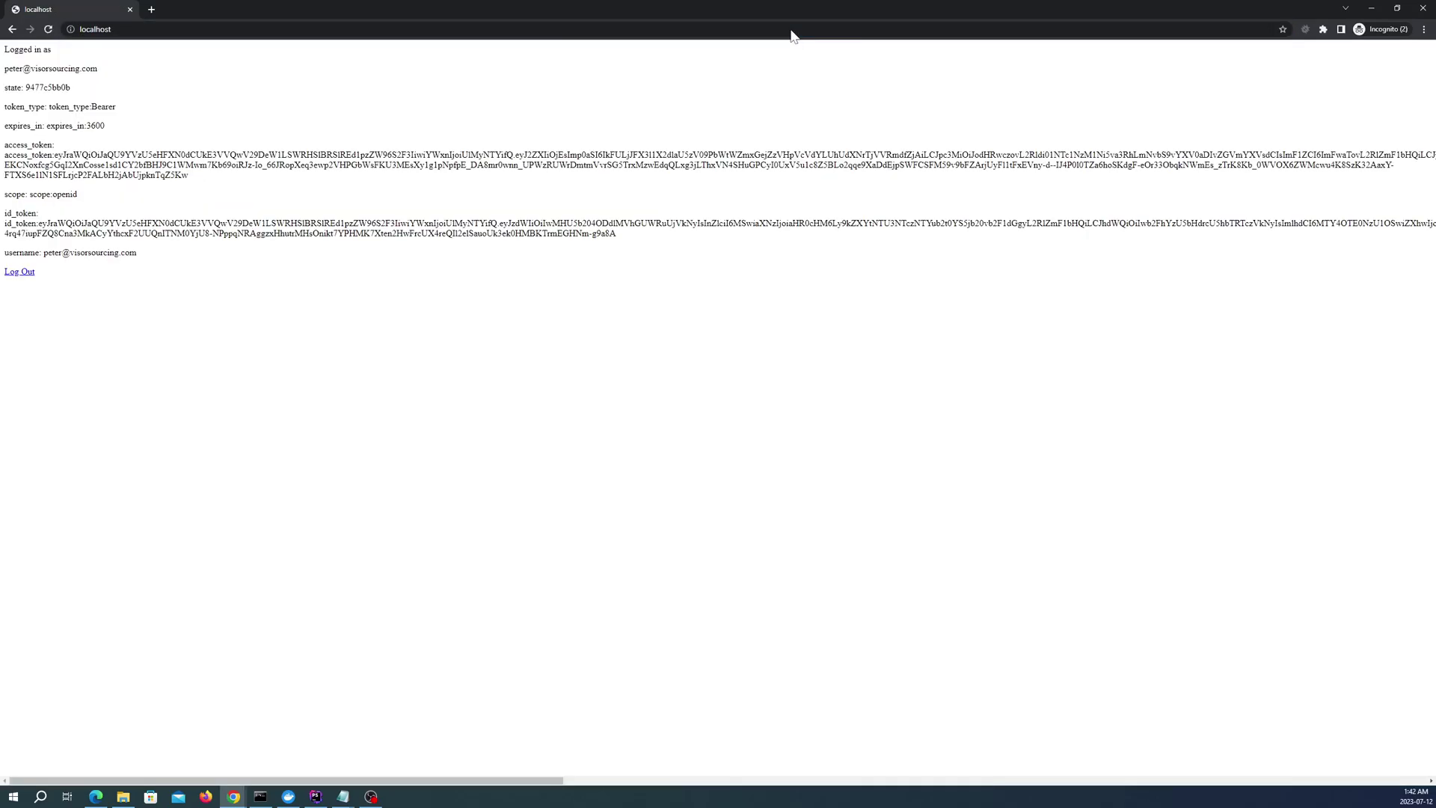
# Close the old private windows and start a fresh incognito window
pyautogui.click(1422, 8)
pyautogui.click(233, 796)
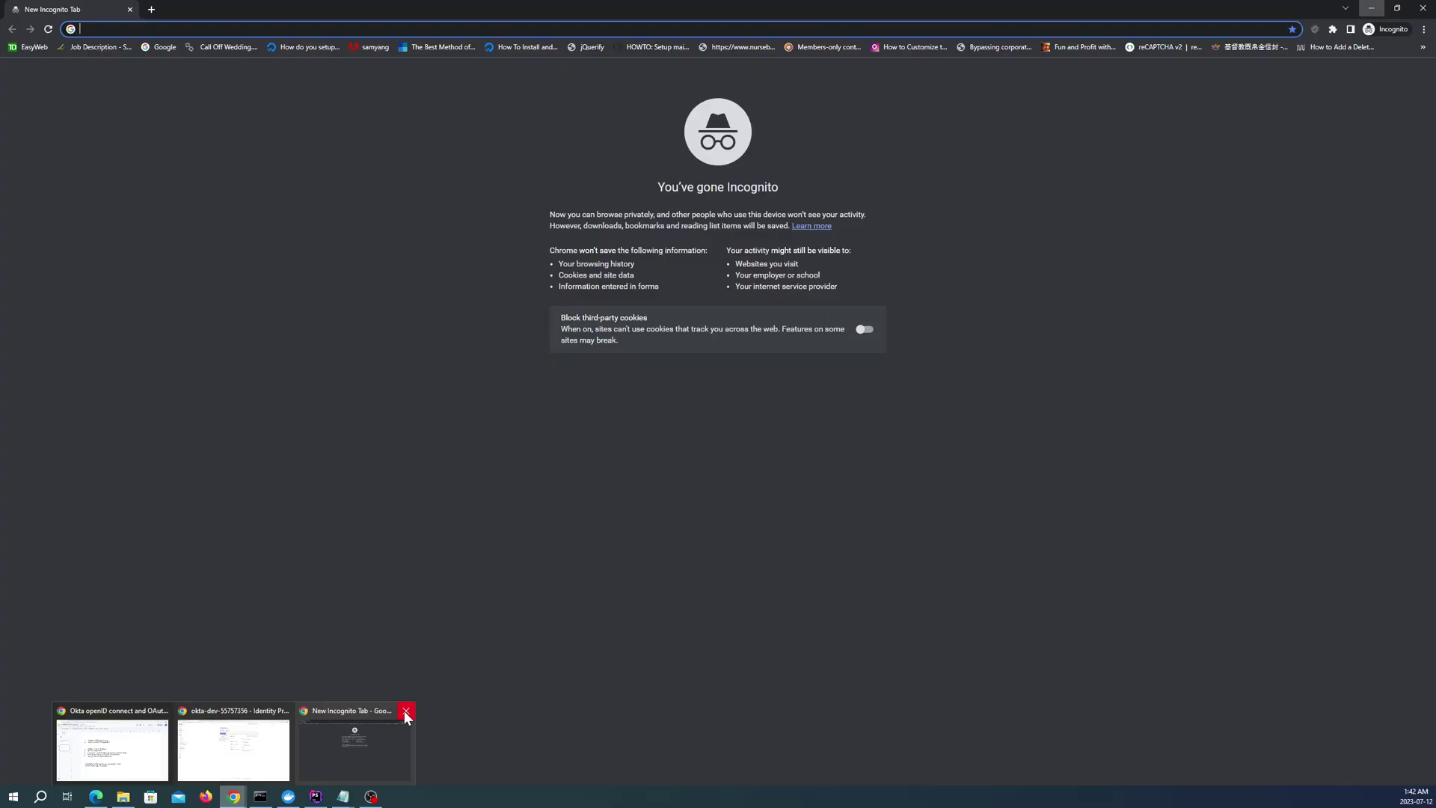
pyautogui.click(406, 710)
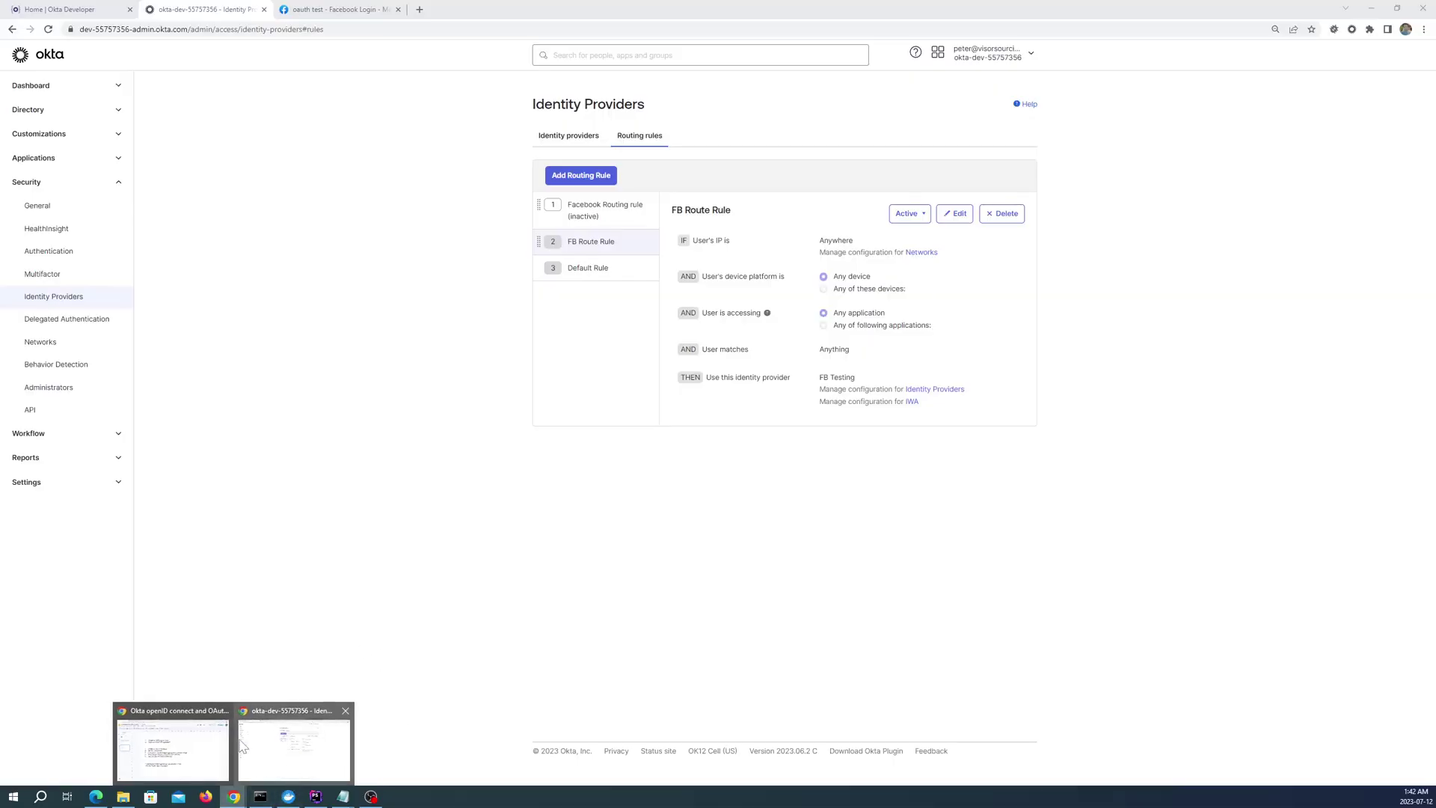
pyautogui.click(302, 754)
pyautogui.click(1424, 29)
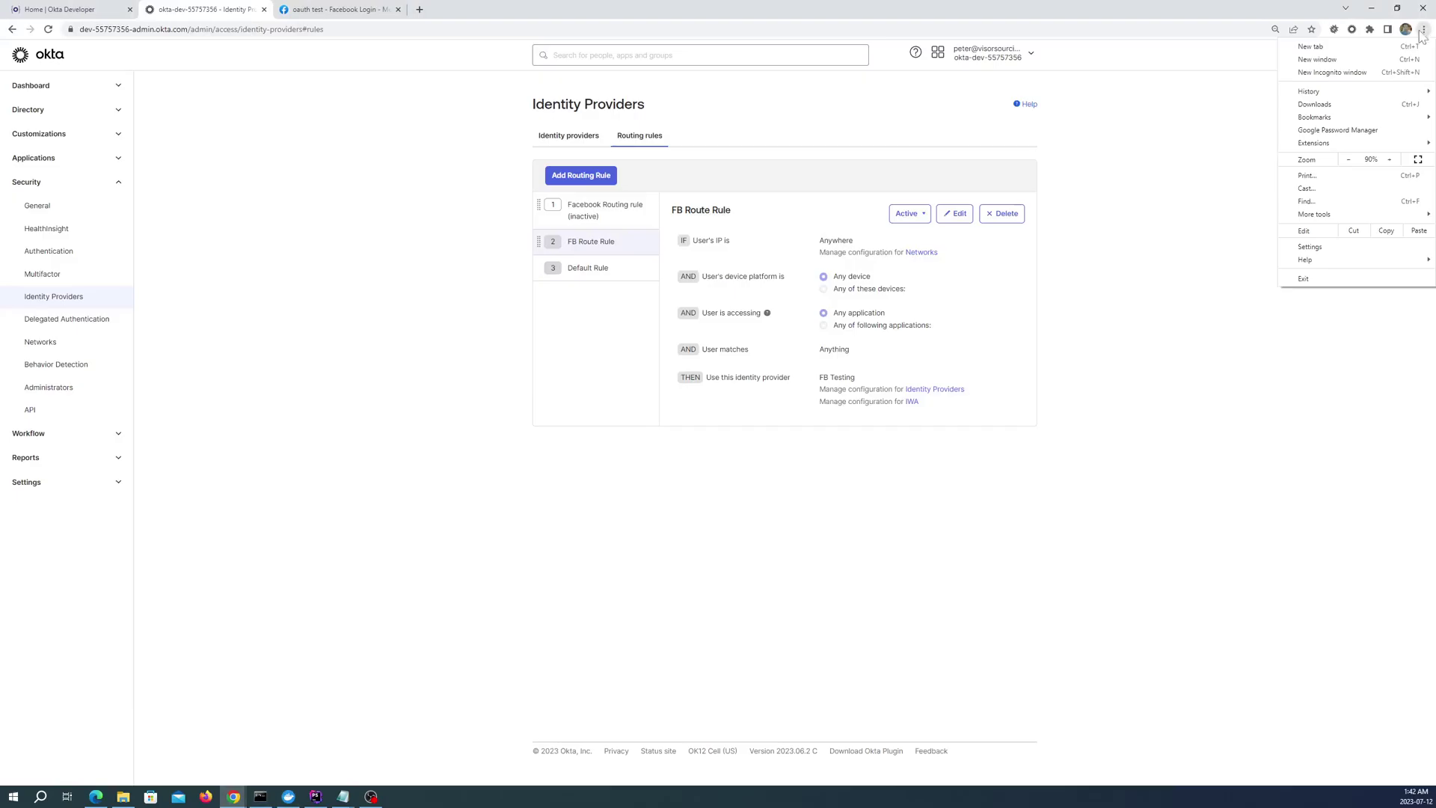
pyautogui.click(1392, 73)
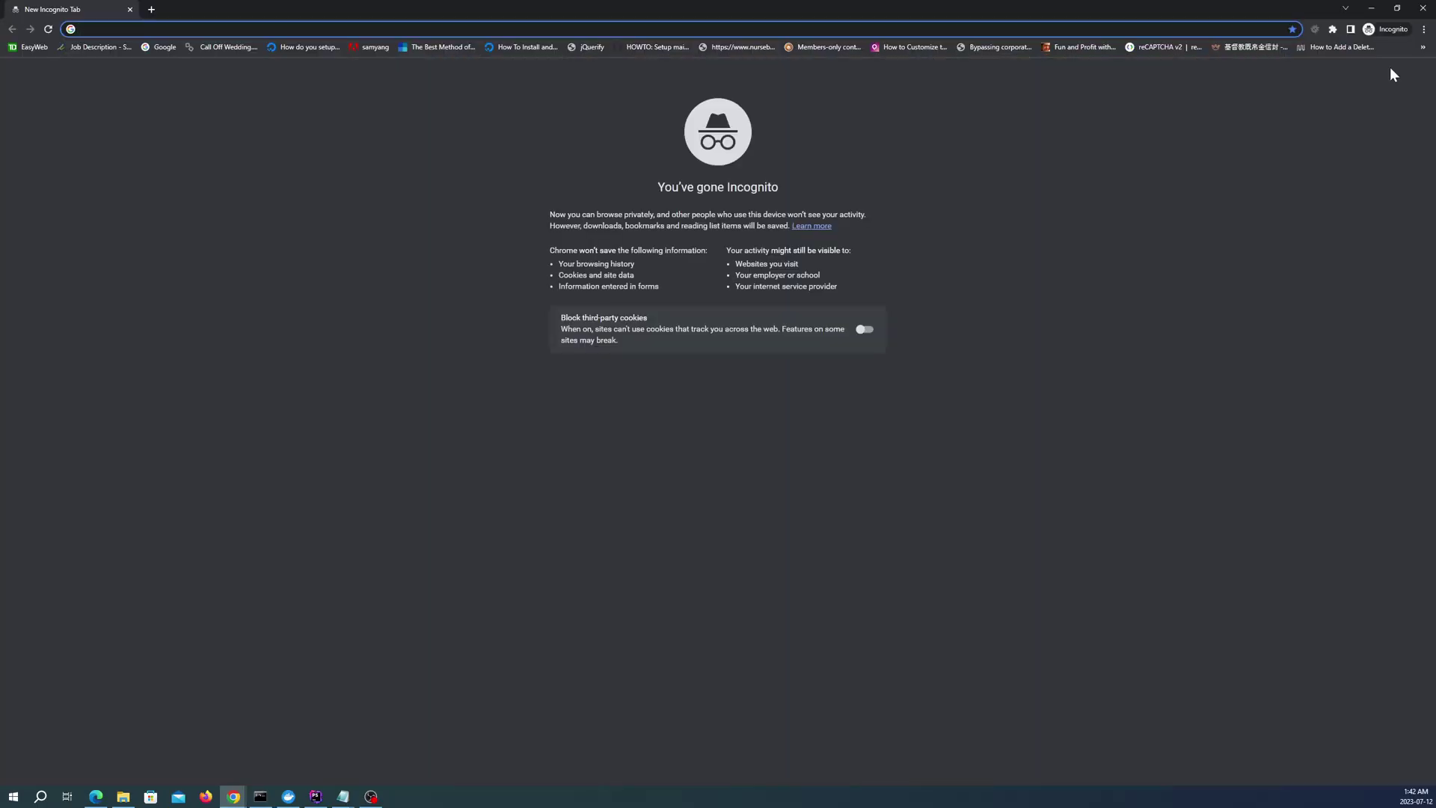
# Load localhost and fill the Facebook login e-mail field with the saved account address
pyautogui.press('Return')
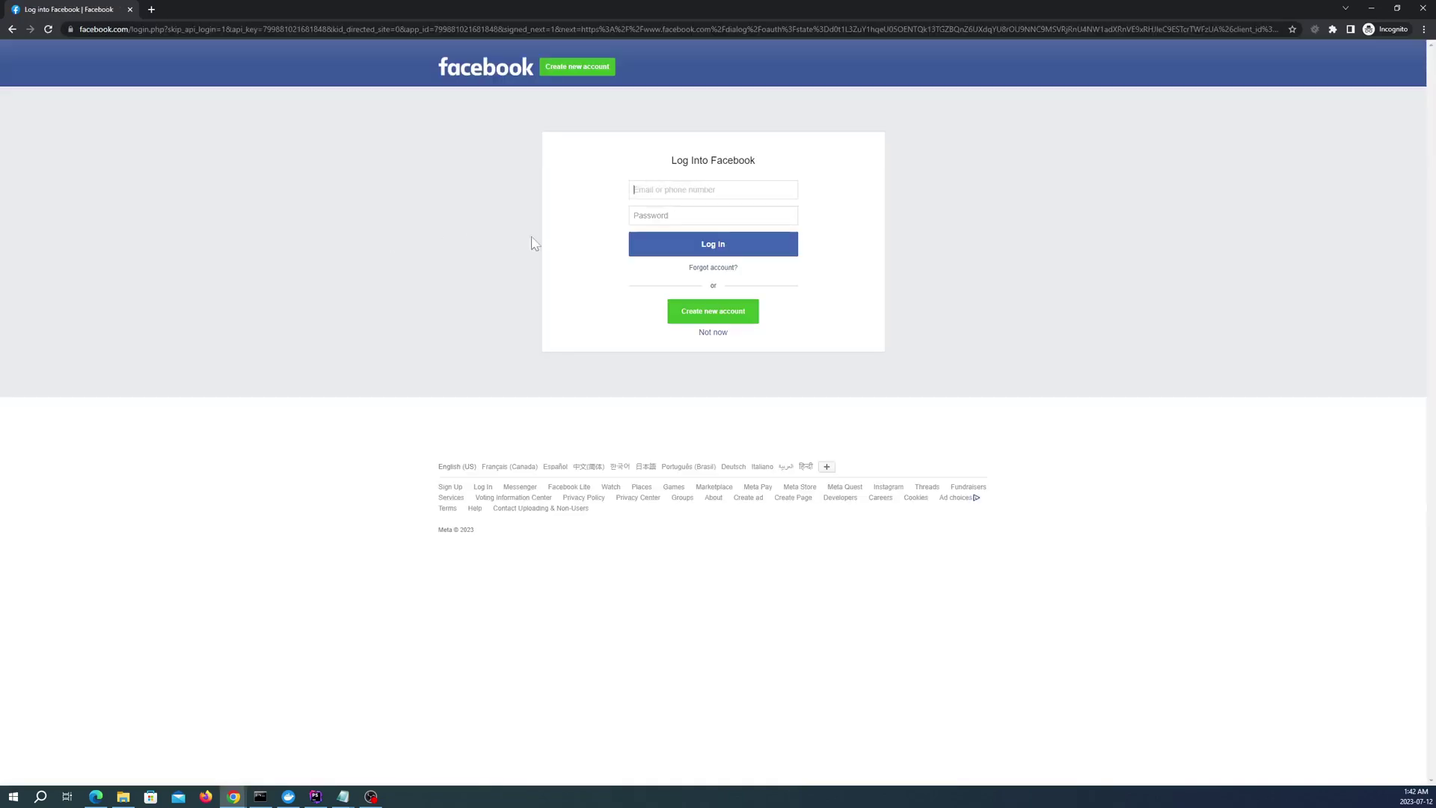
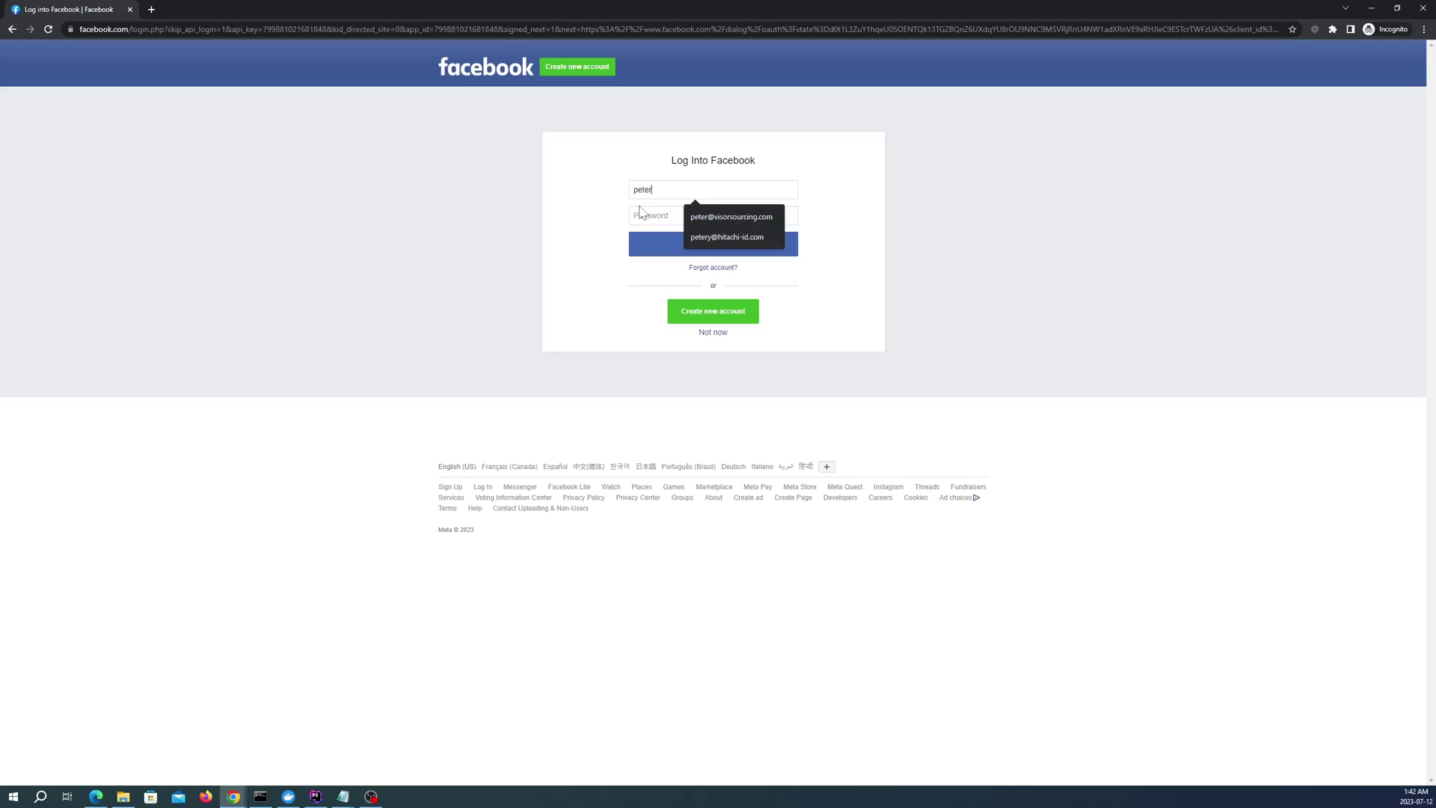
pyautogui.click(716, 213)
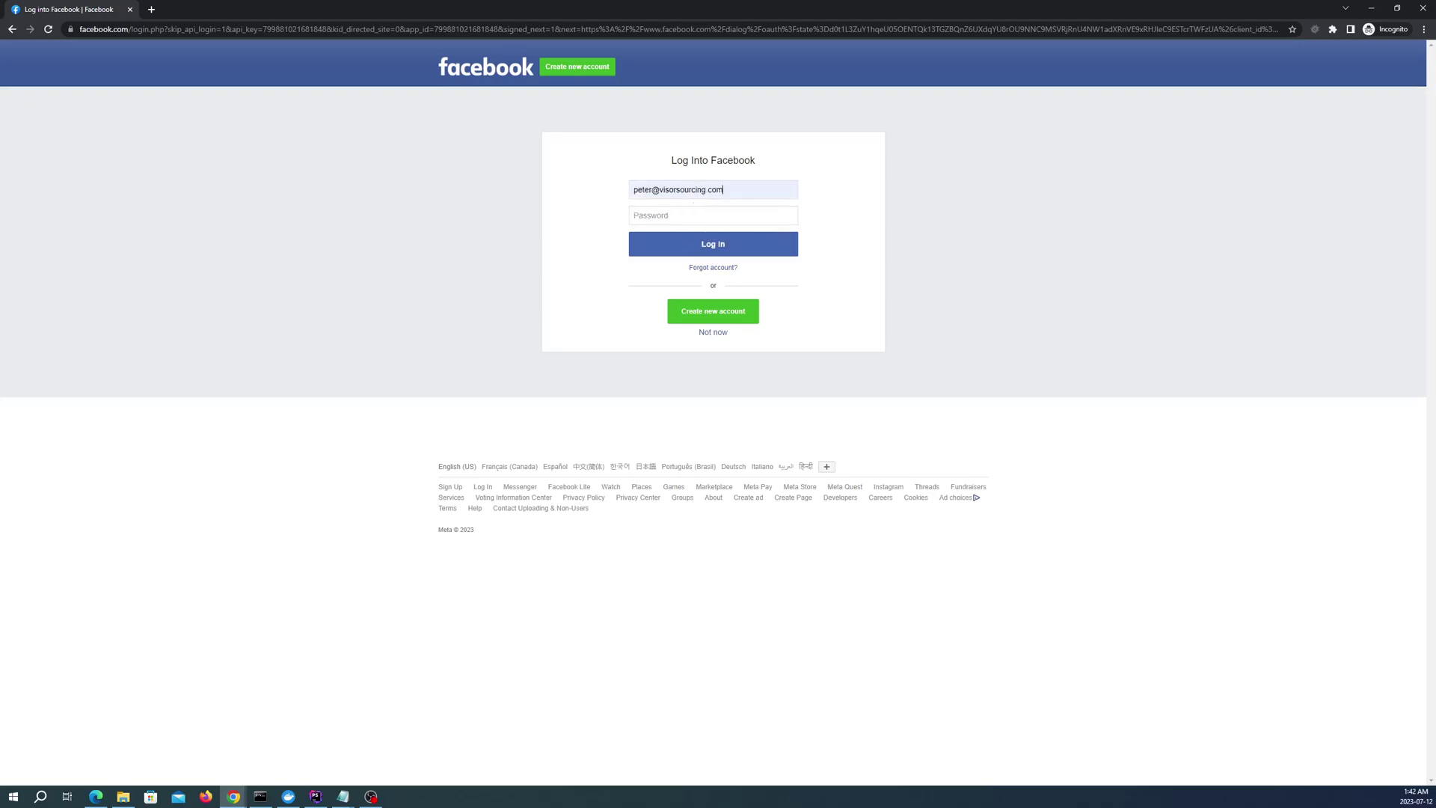
pyautogui.press('Tab')
# Enter the account password, correcting a mistyped entry, and submit the Facebook login
pyautogui.write('*')
pyautogui.hotkey('ctrl', 'a')
pyautogui.press('BackSpace')
pyautogui.click(696, 249)
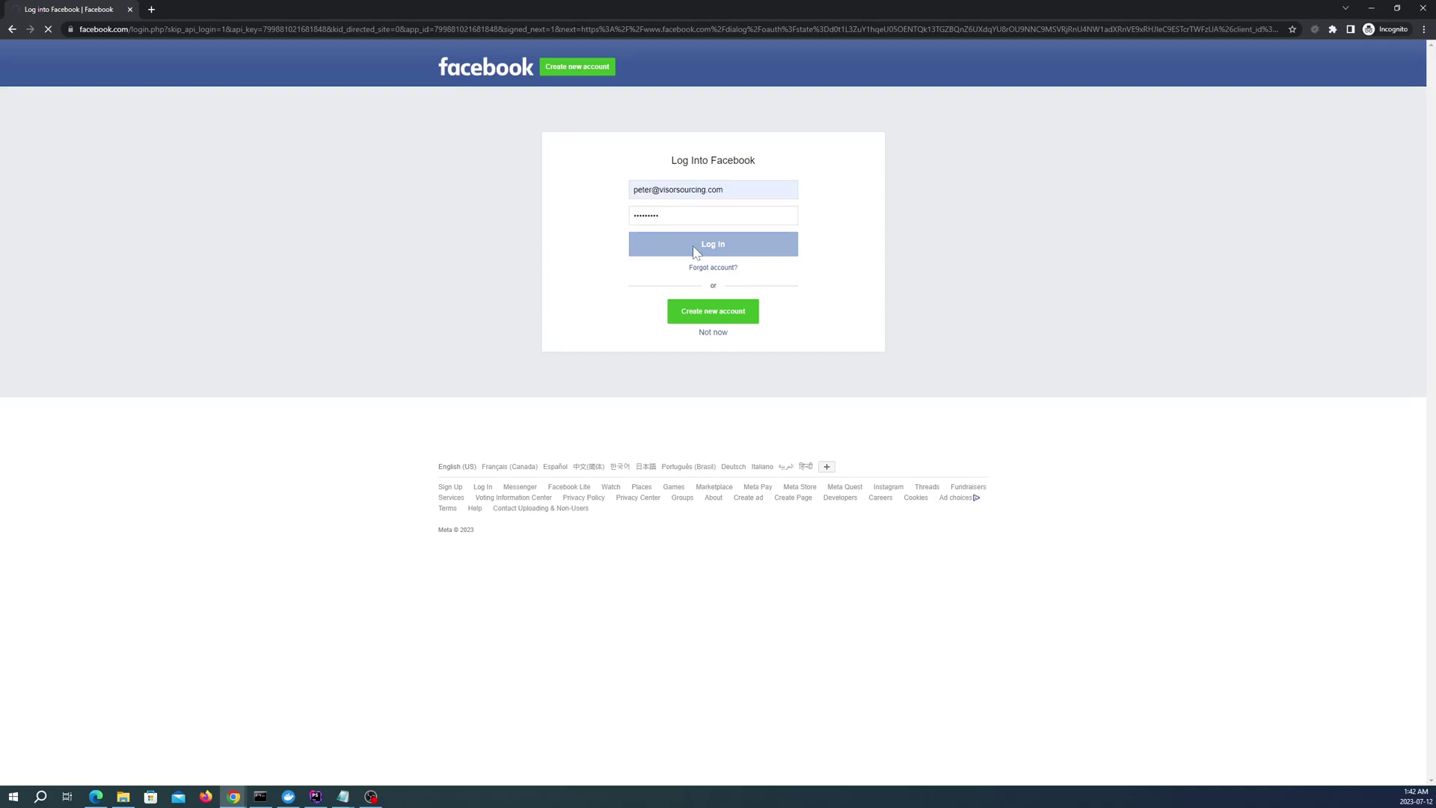